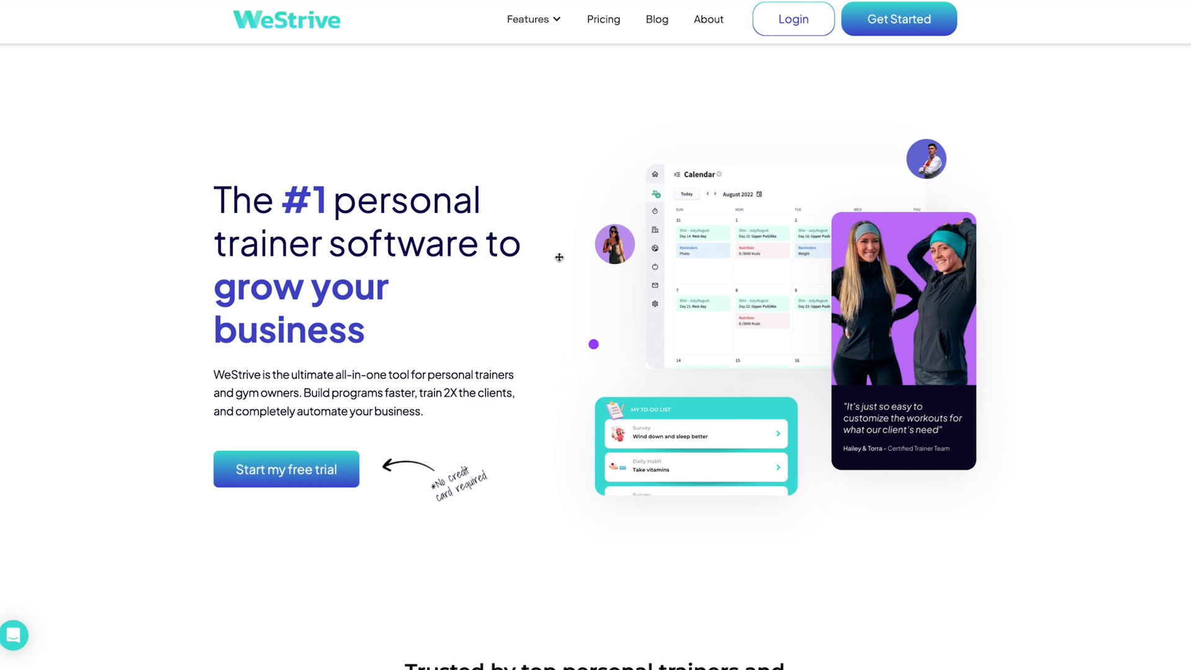
- Look over the features offered for personal trainers and gyms, and open the pricing plans
left_click(521, 23)
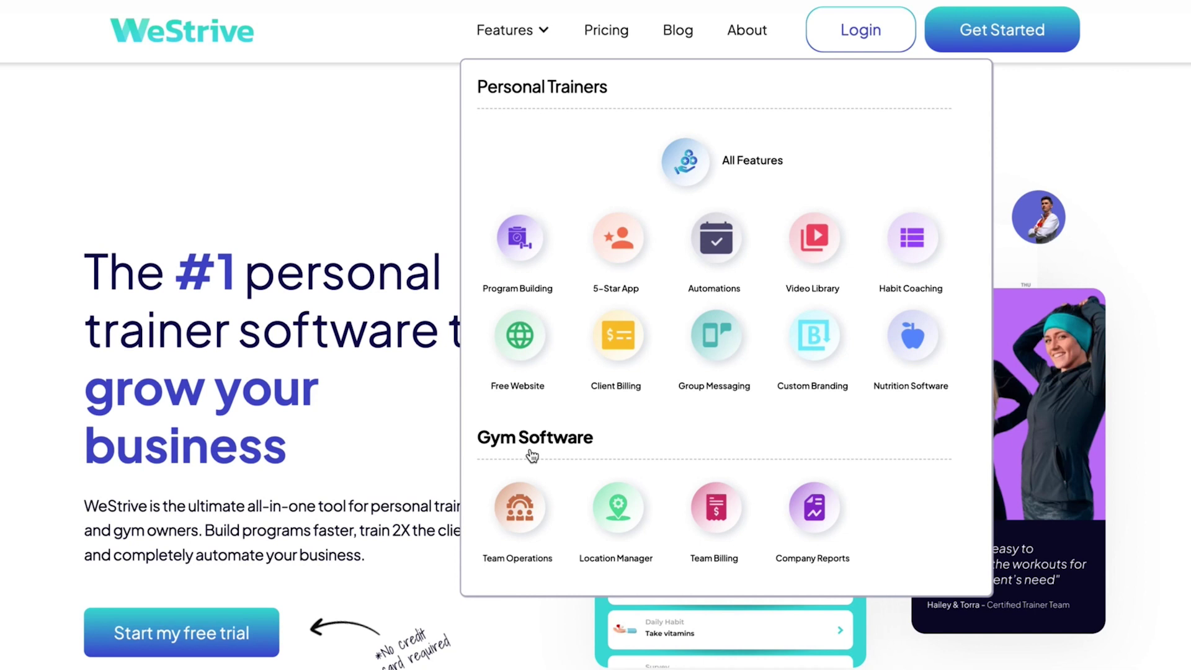
left_click(607, 38)
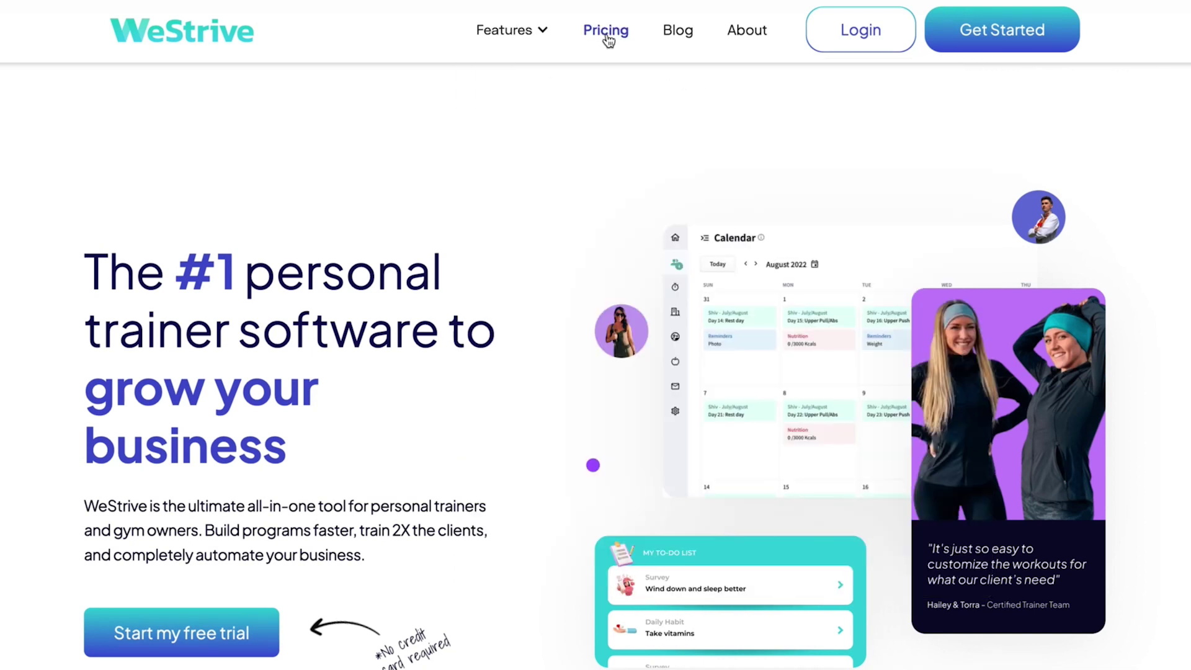
scroll(597, 196, "down", 4)
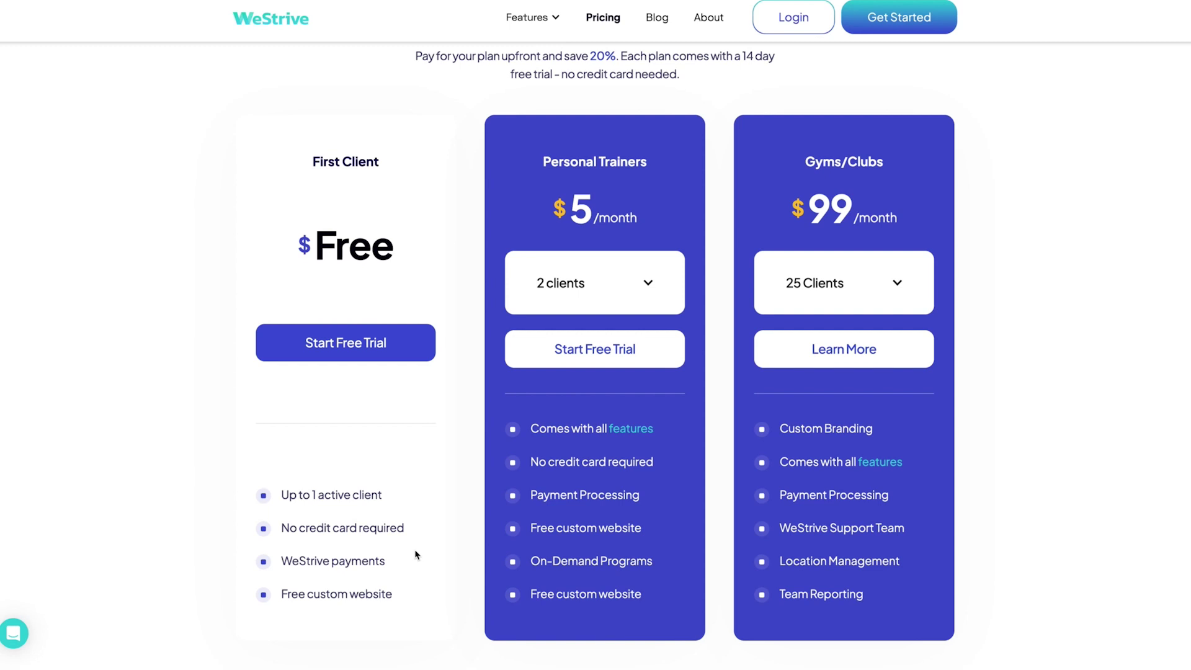
- Compare the Personal Trainers plan prices for 5, 15 and 30 clients, and check the Gyms/Clubs client tiers
left_click(622, 296)
left_click(607, 289)
left_click(583, 291)
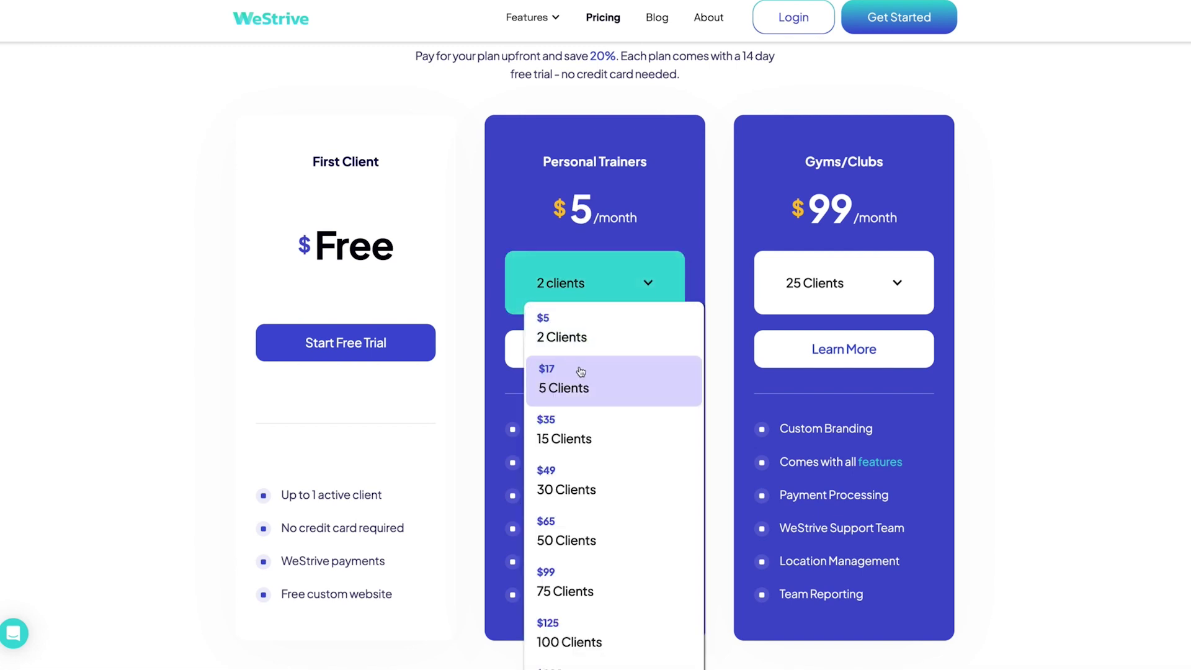
left_click(578, 383)
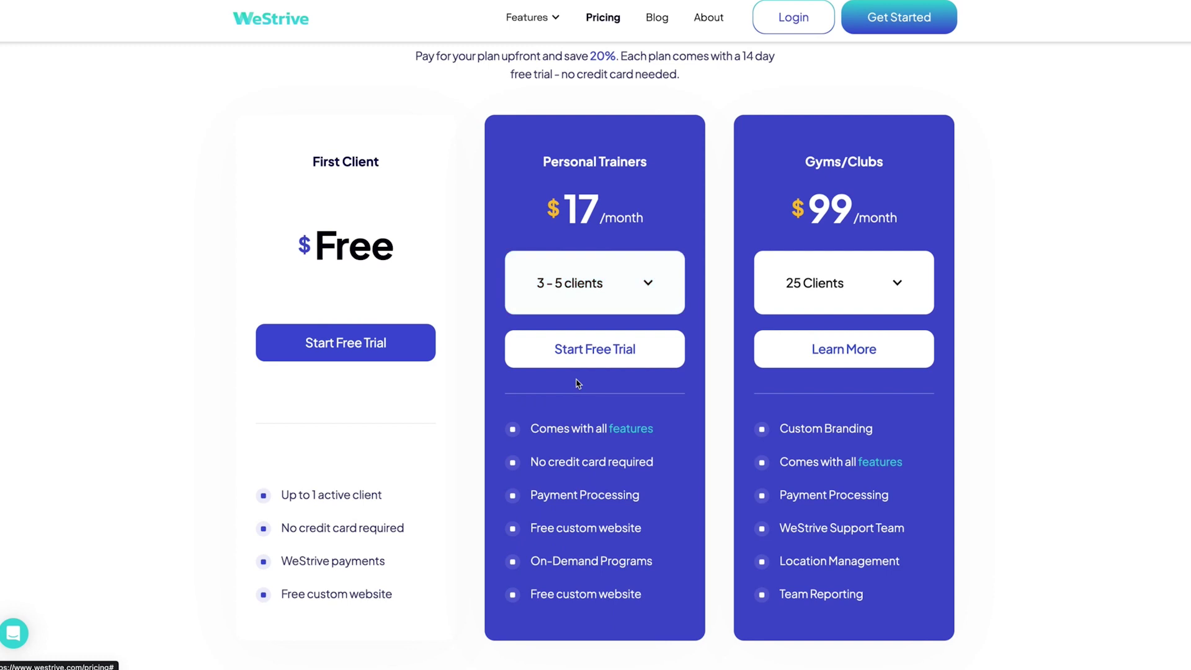
left_click(593, 293)
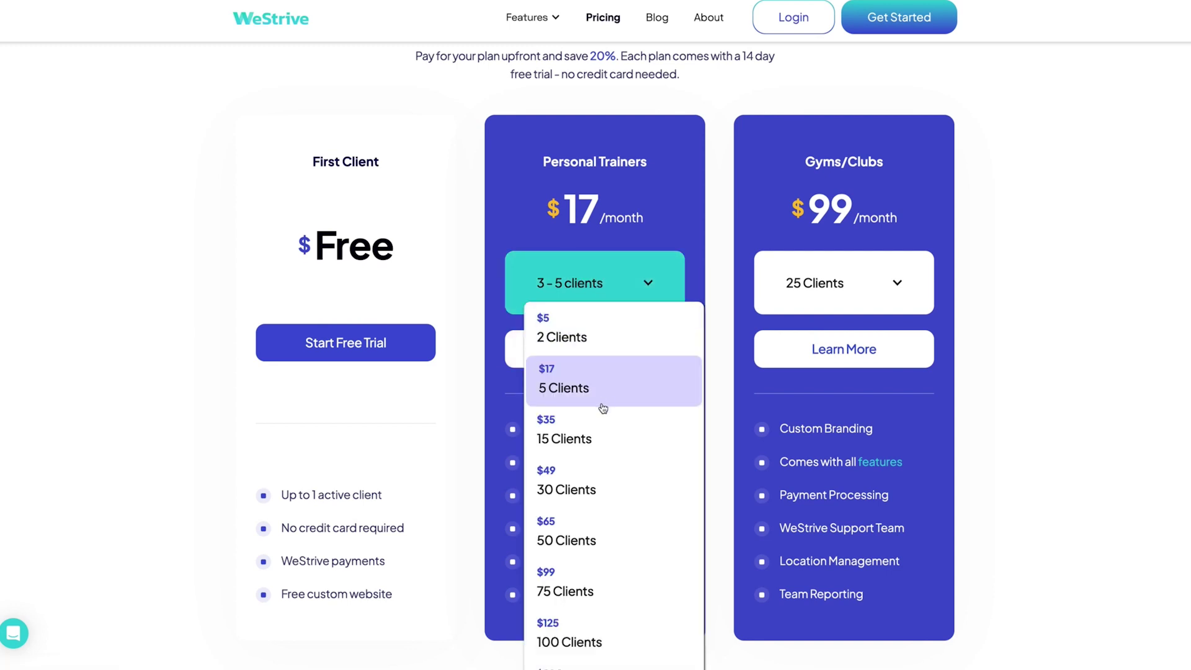
left_click(587, 440)
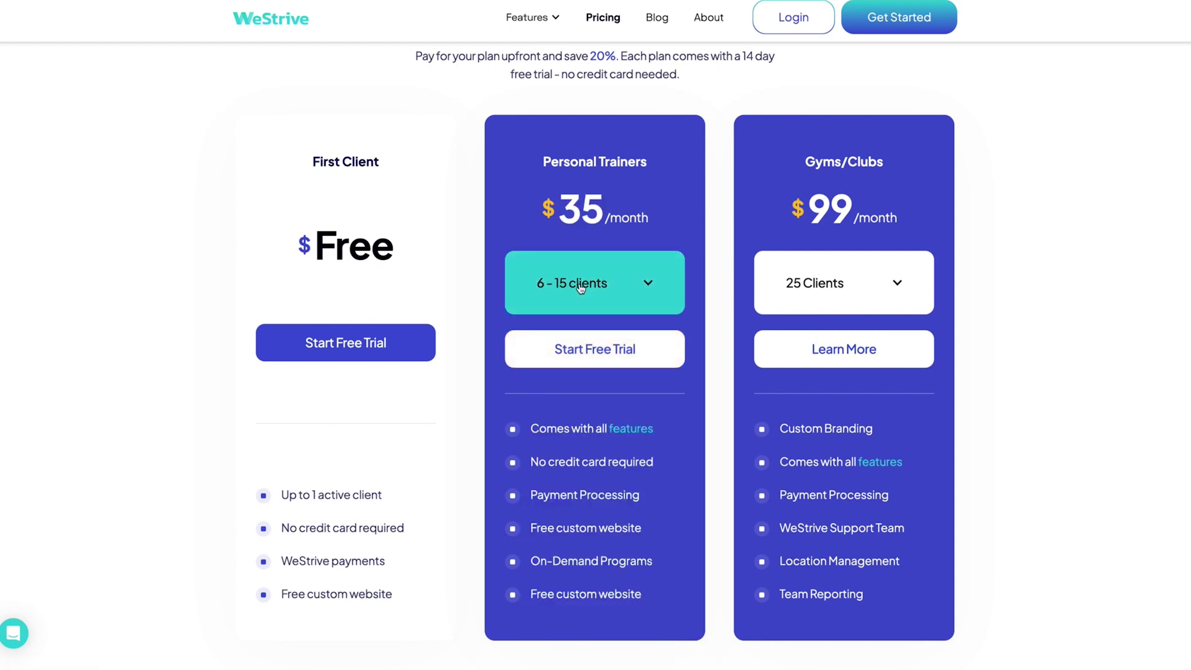
left_click(593, 288)
left_click(580, 490)
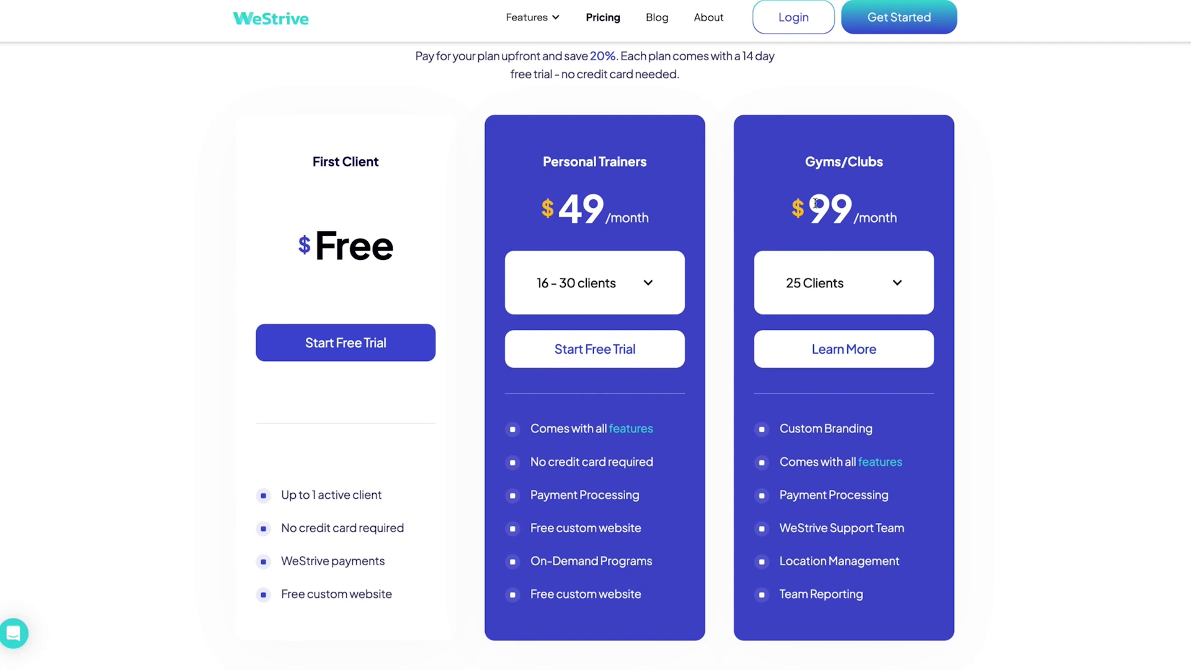
left_click(854, 287)
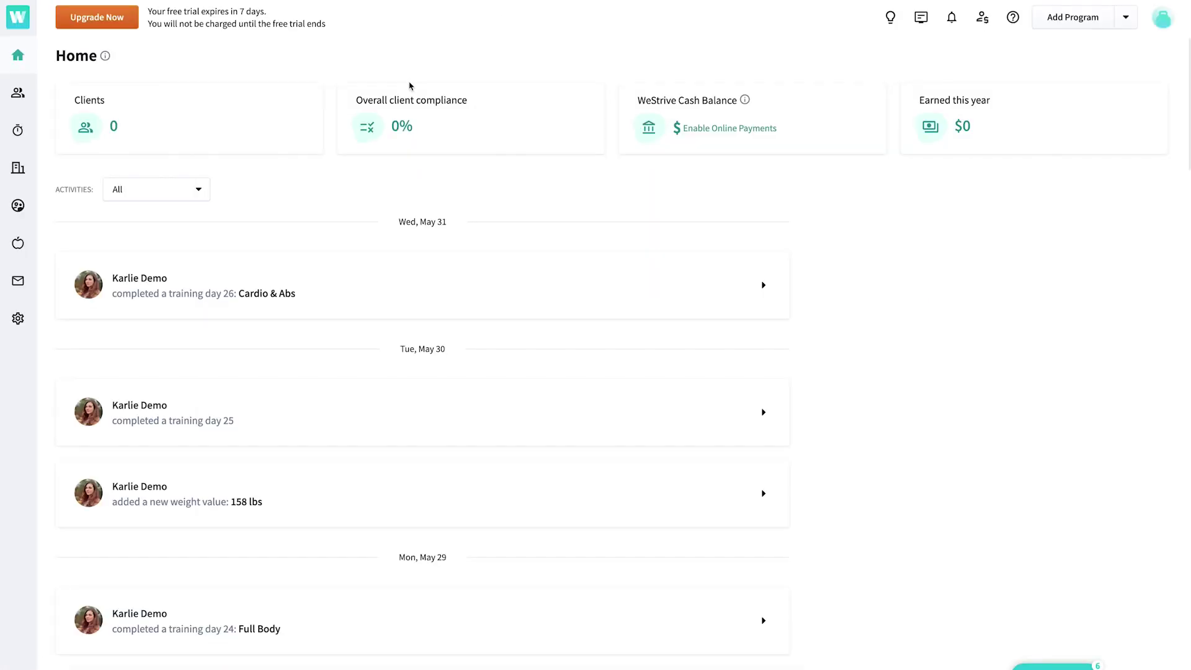
- Examine the client, compliance, cash balance and earnings summaries on the trainer's home page
scroll(417, 91, "down", 1)
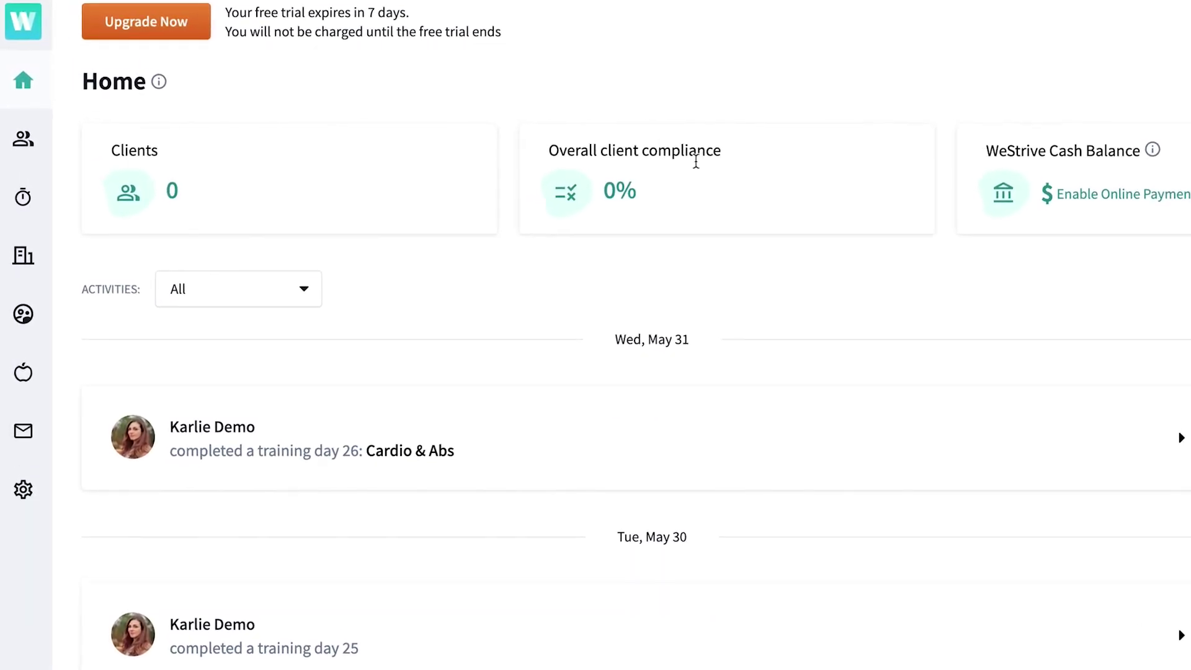
scroll(1067, 273, "down", 1)
scroll(1130, 289, "up", 1)
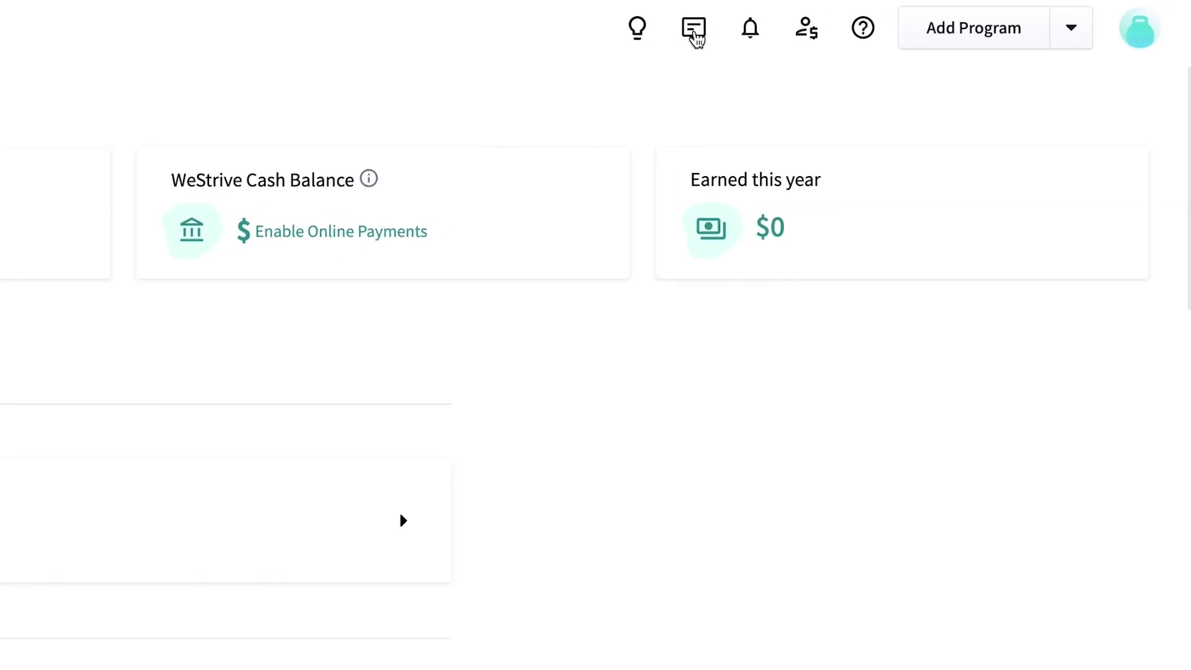
- View the website link details, notifications, help resources and the list of items that can be added from the home page
left_click(695, 34)
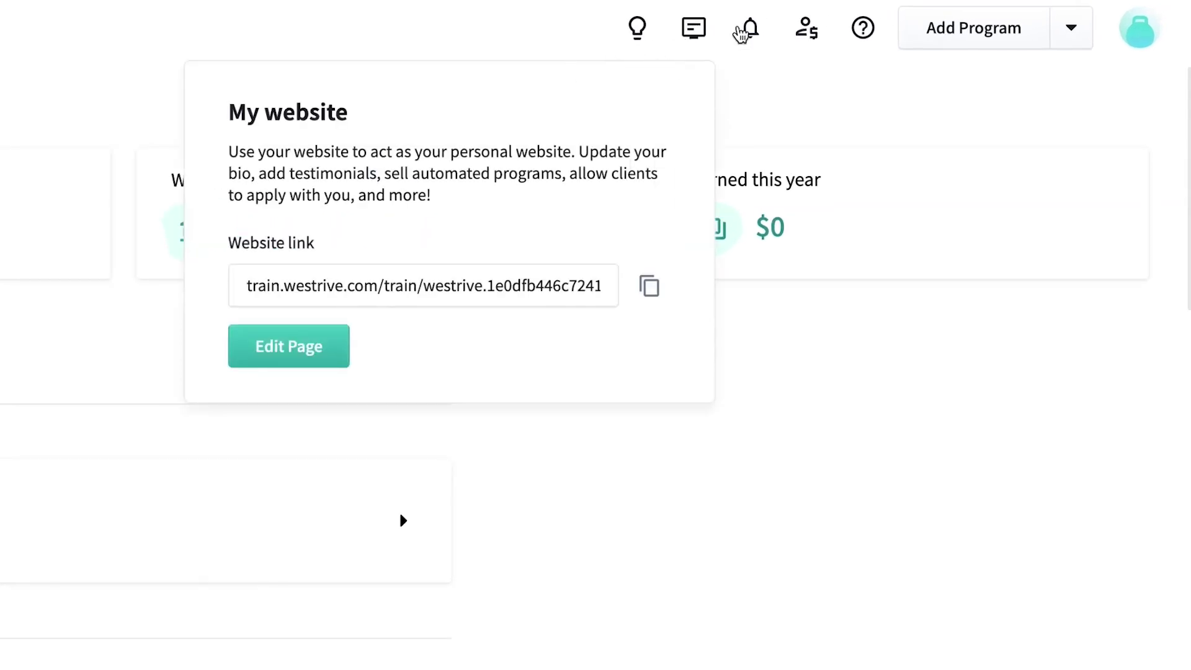
left_click(749, 33)
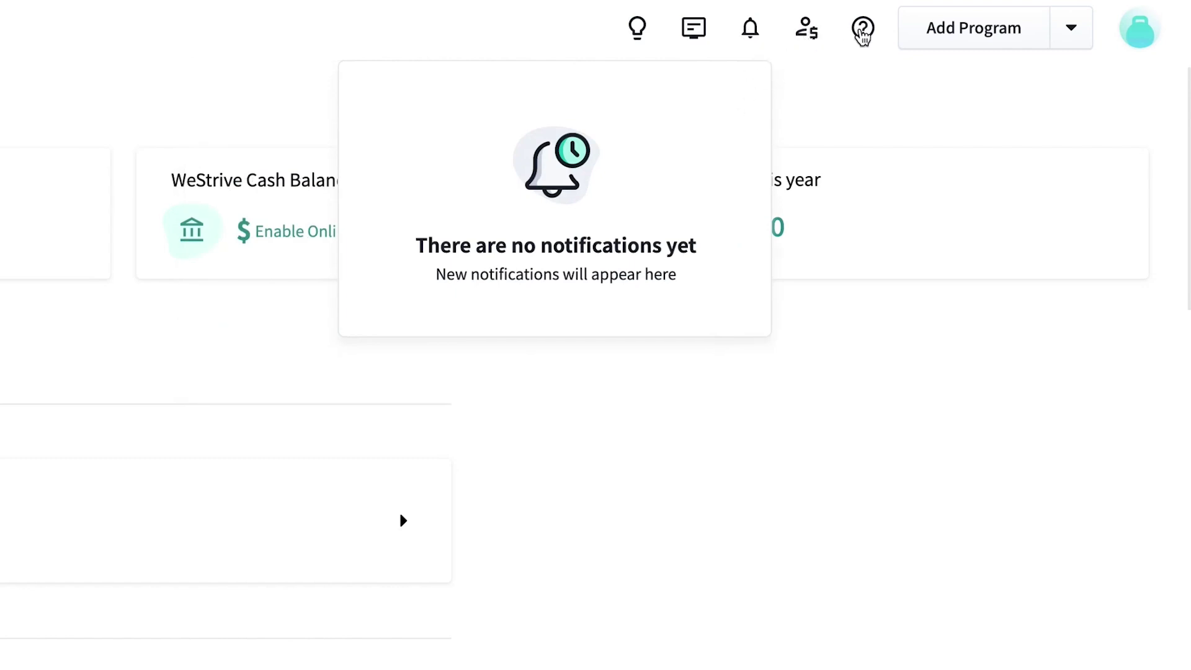
left_click(863, 34)
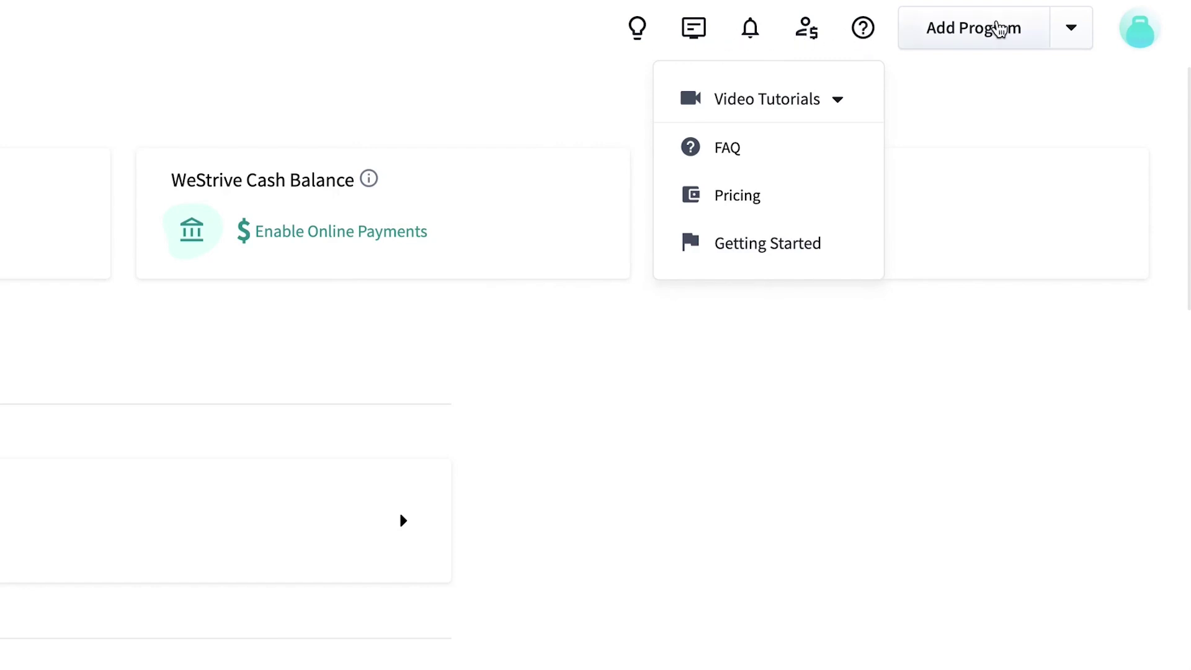
left_click(1070, 35)
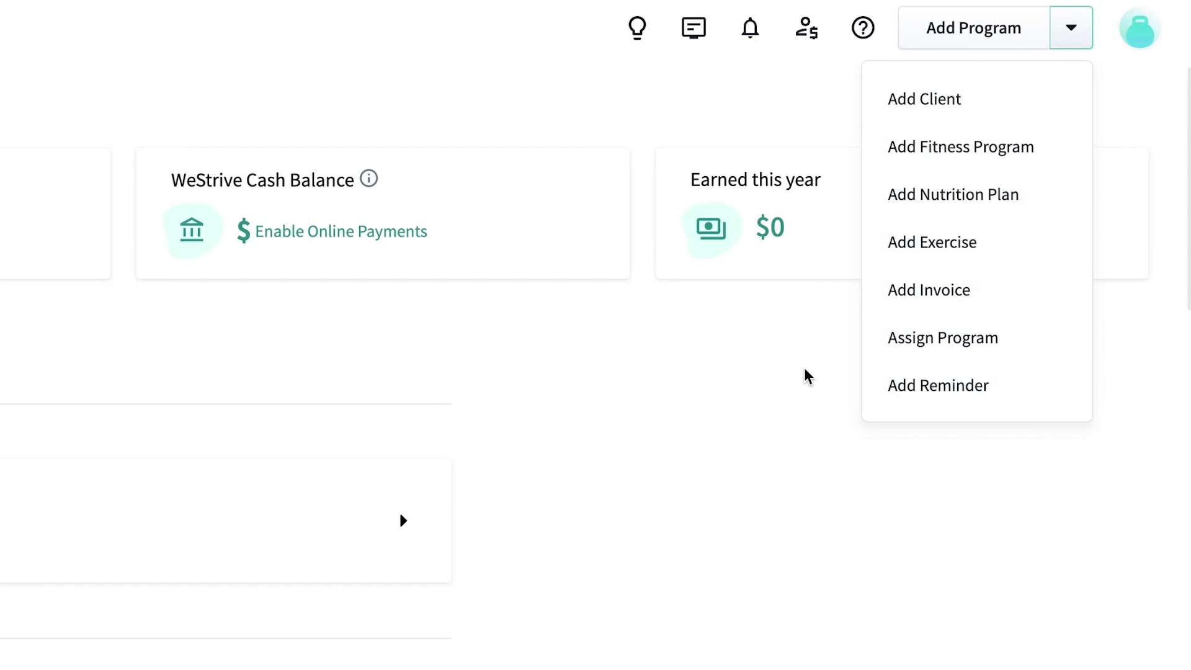
left_click(414, 85)
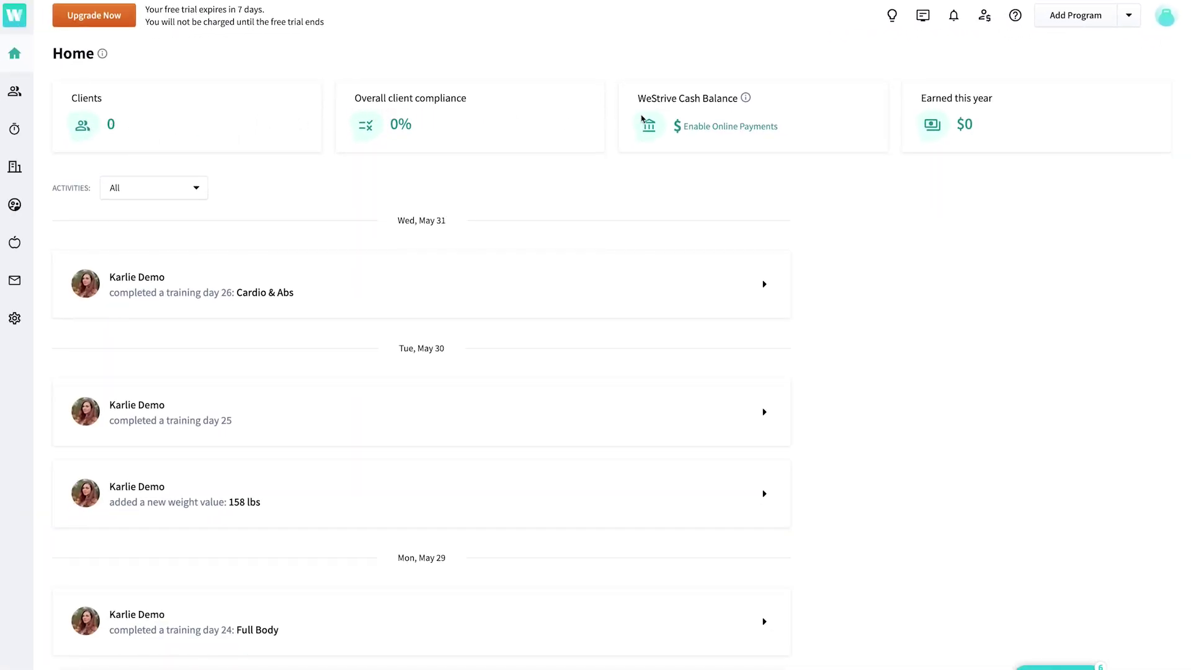
- Review the recent client activity feed on the home page, including completed training days and weight updates
mouse_move(753, 109)
scroll(393, 182, "down", 1)
scroll(393, 182, "down", 2)
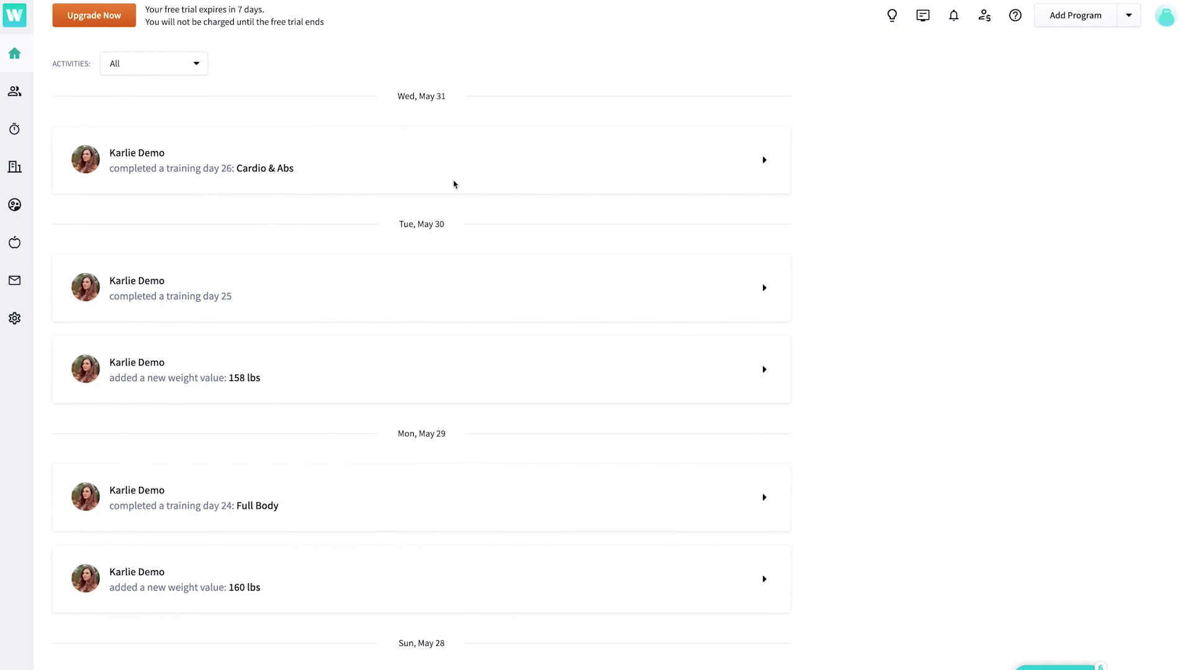
scroll(455, 180, "down", 1)
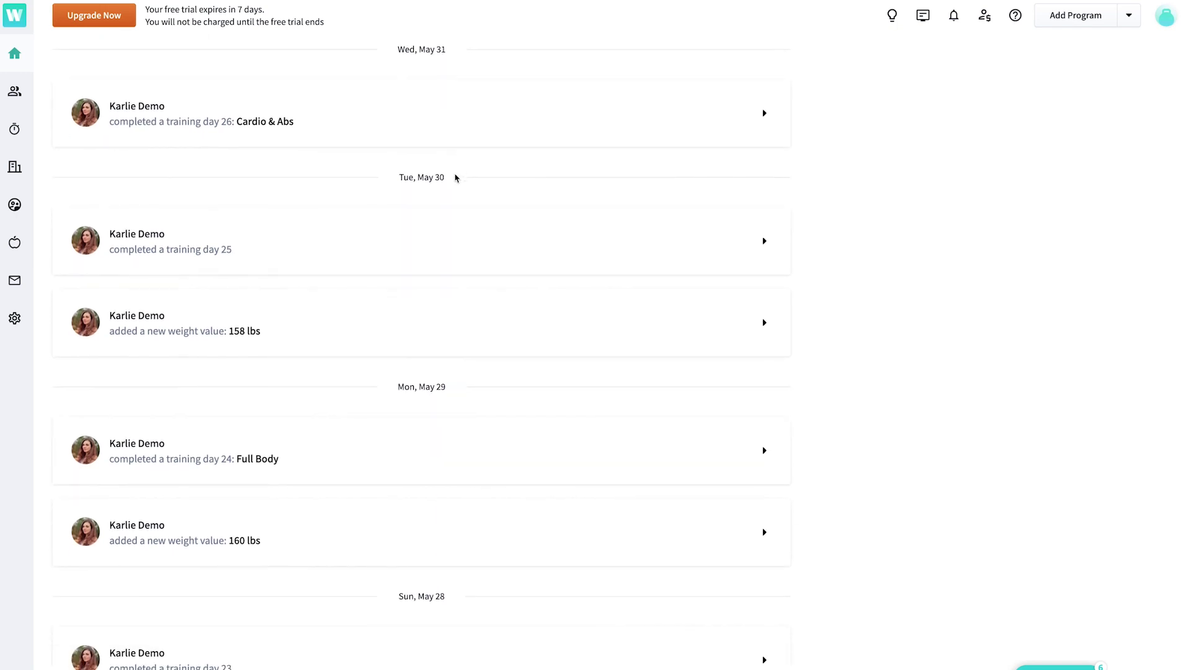
scroll(454, 178, "up", 3)
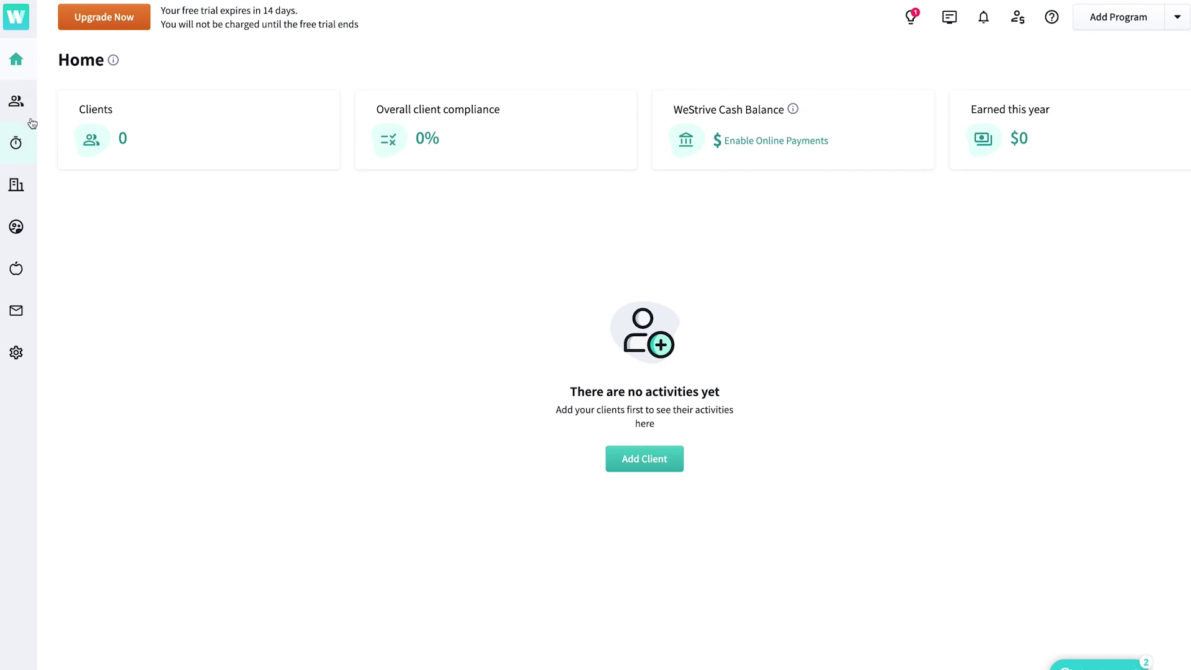
- Open the demo client from the list of all clients and review their dashboard's compliance, to-do list and stats
left_click(17, 105)
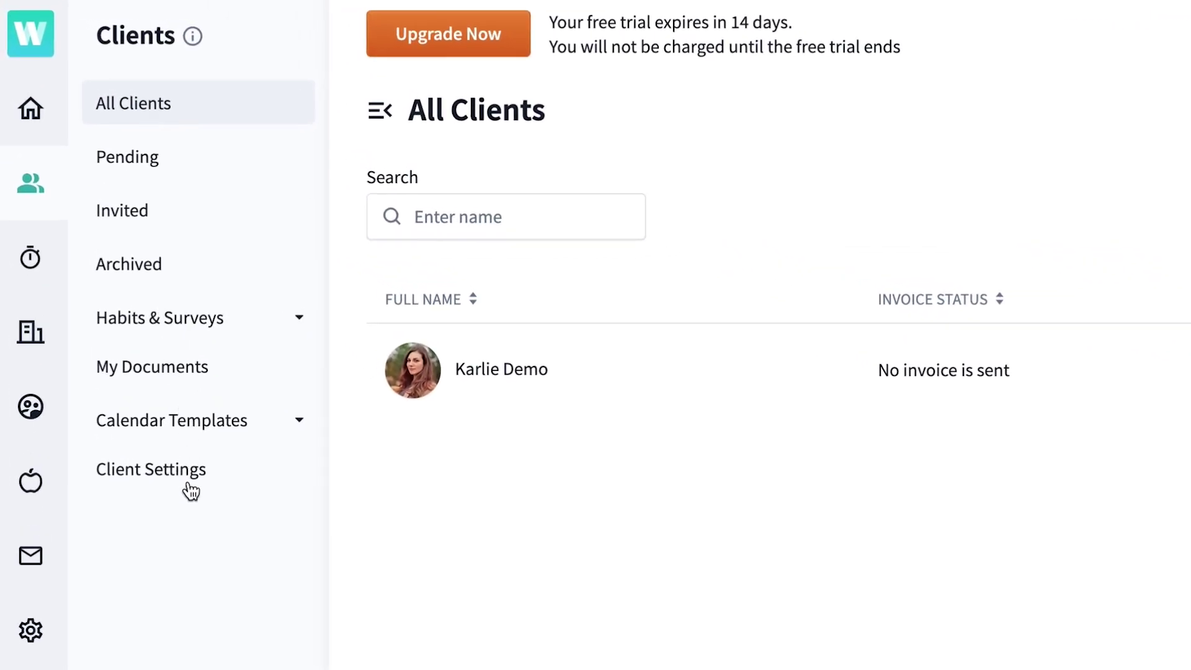
left_click(501, 372)
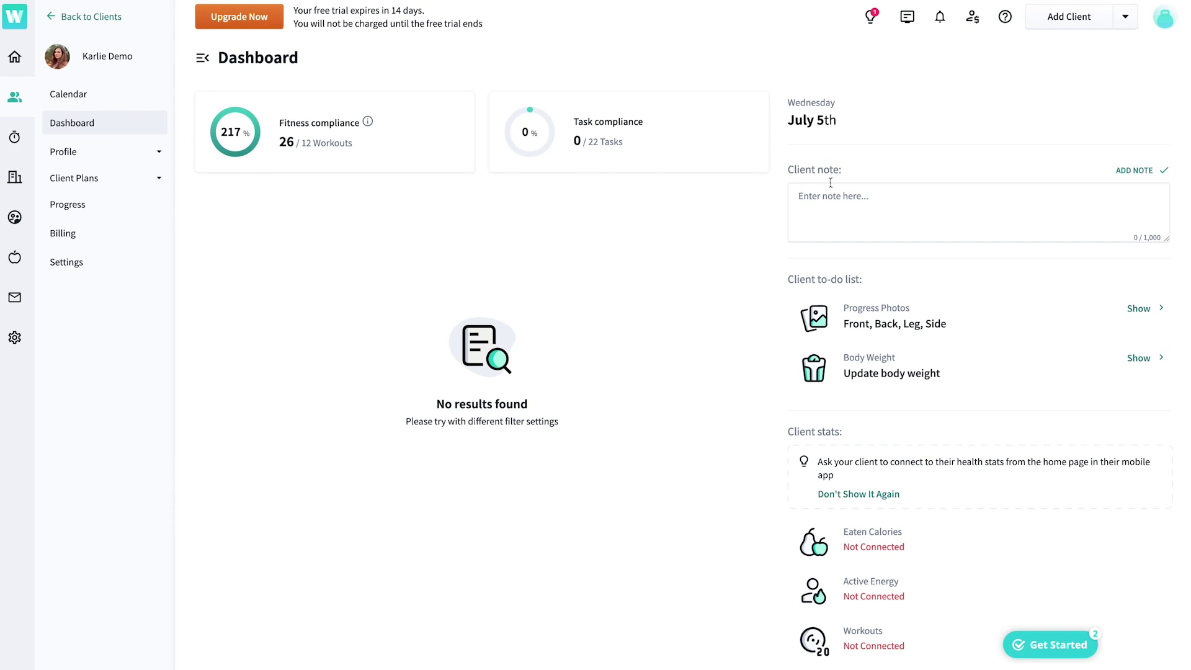
scroll(833, 294, "down", 2)
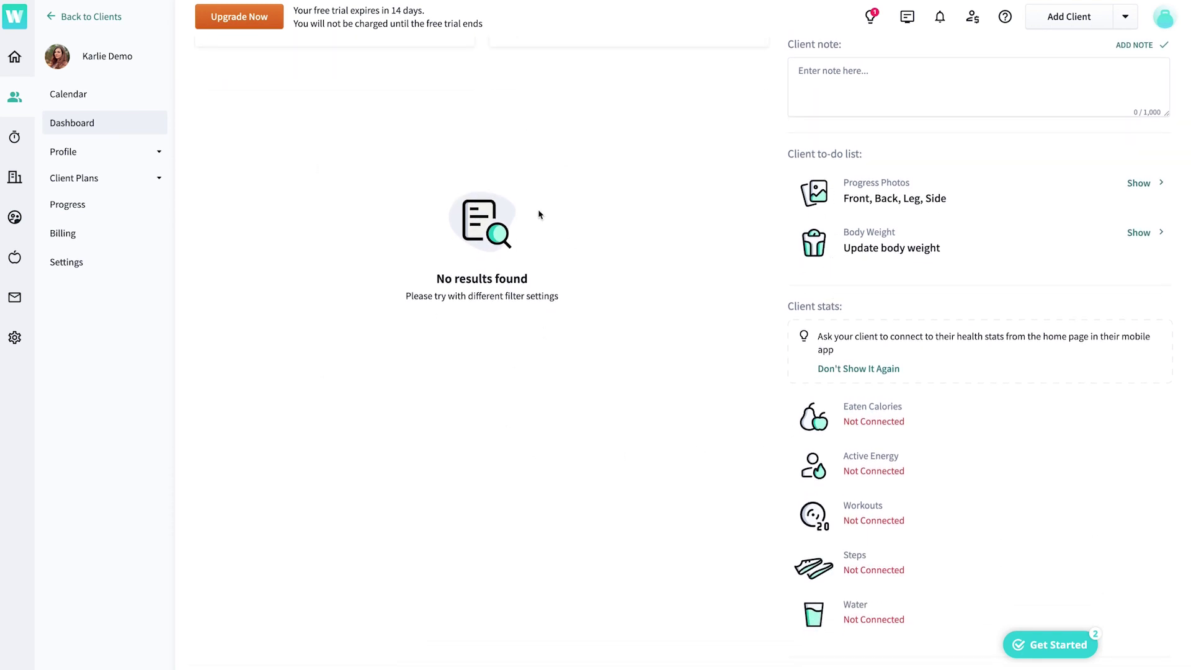
scroll(540, 220, "up", 2)
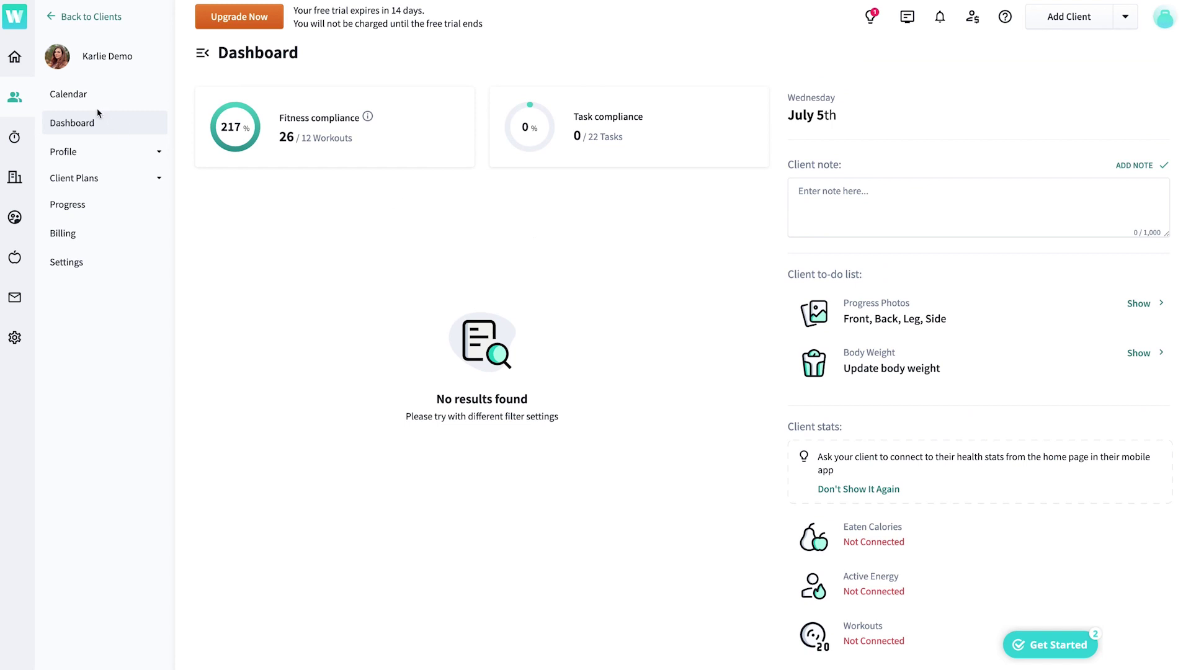
- Open the demo client's calendar and view the available reminder types without adding any
left_click(69, 94)
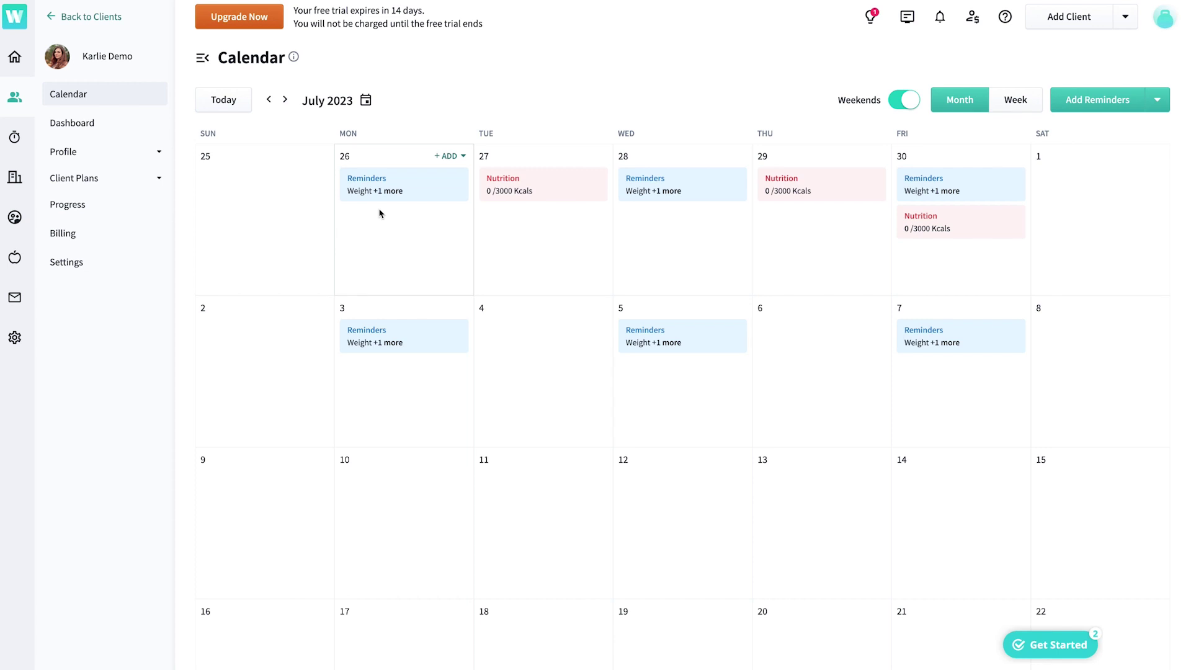
left_click(1095, 99)
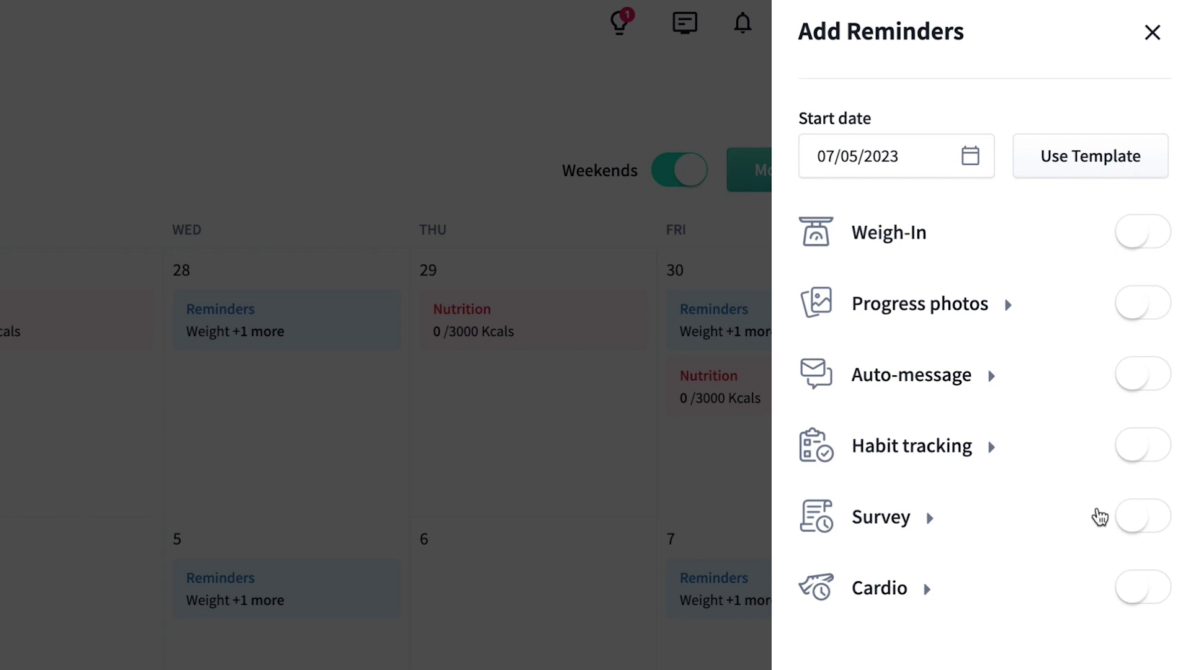
left_click(1153, 34)
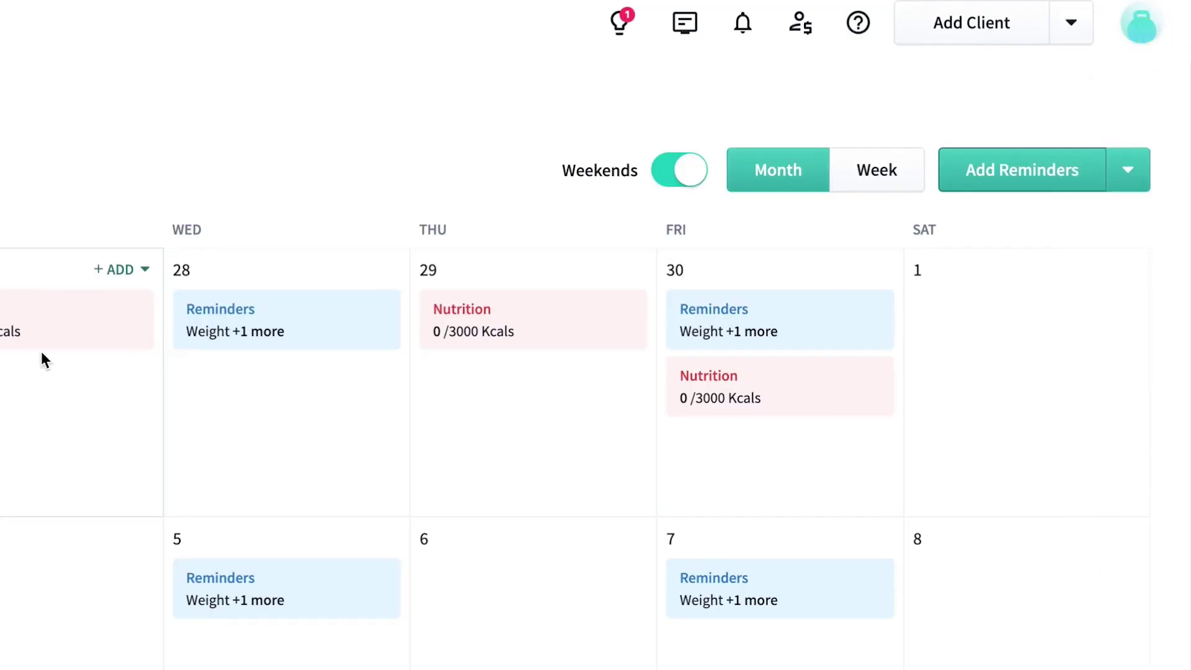
- Try moving the June 26 reminder over to June 27 on the client's calendar and return it to June 26
left_click_drag(0, 325, 3, 367)
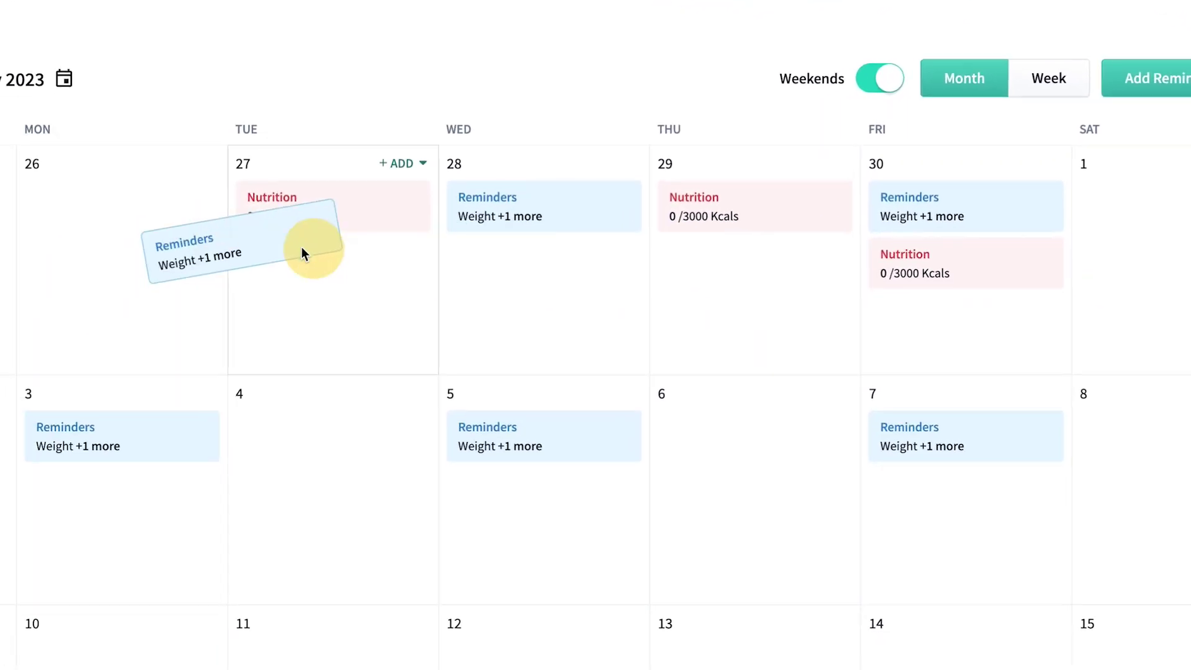
left_click_drag(301, 246, 179, 218)
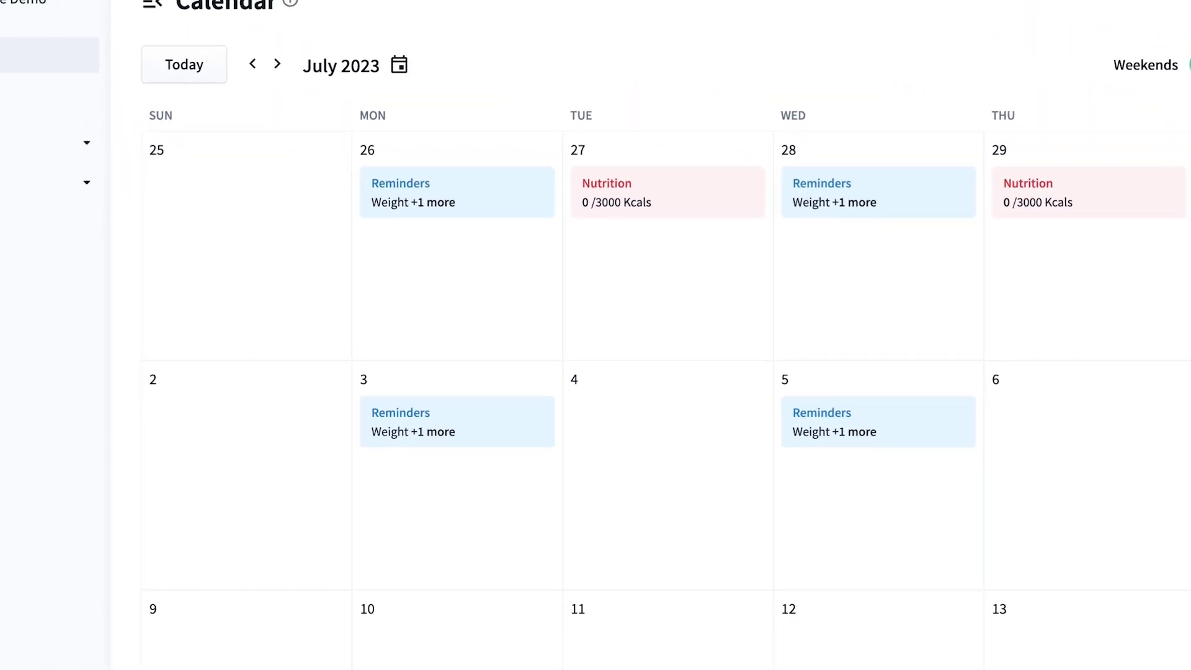
- Look through the demo client's profile and plan sections, and view their Progress, Billing and Settings pages
left_click(96, 227)
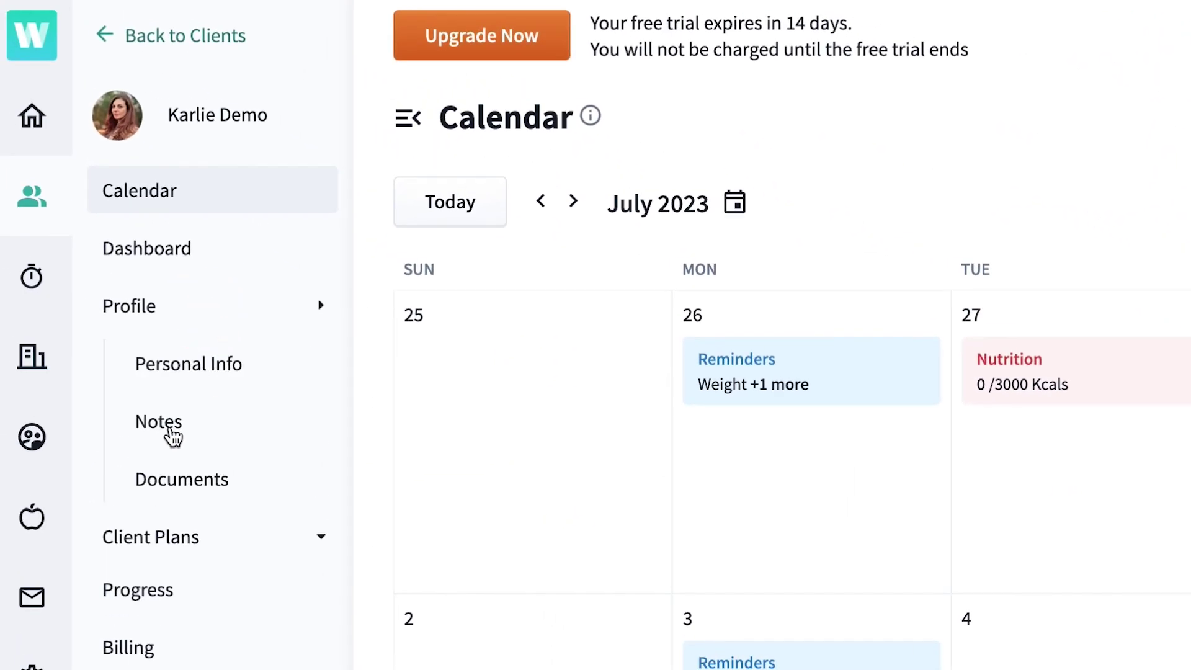
left_click(208, 537)
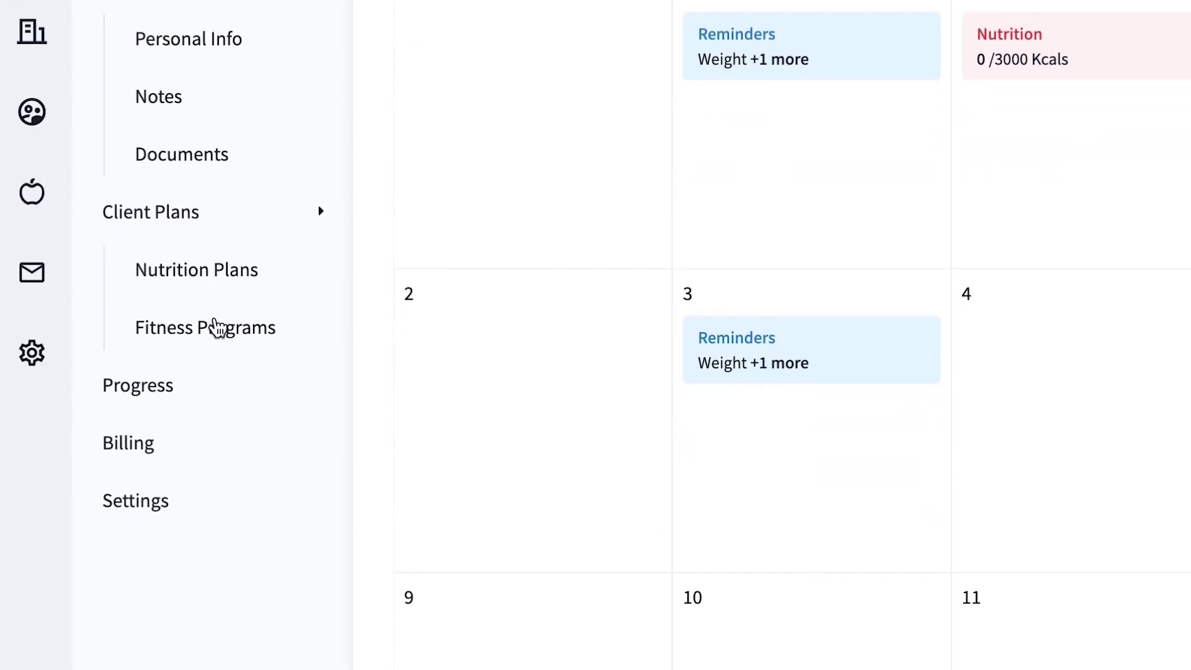
left_click(169, 388)
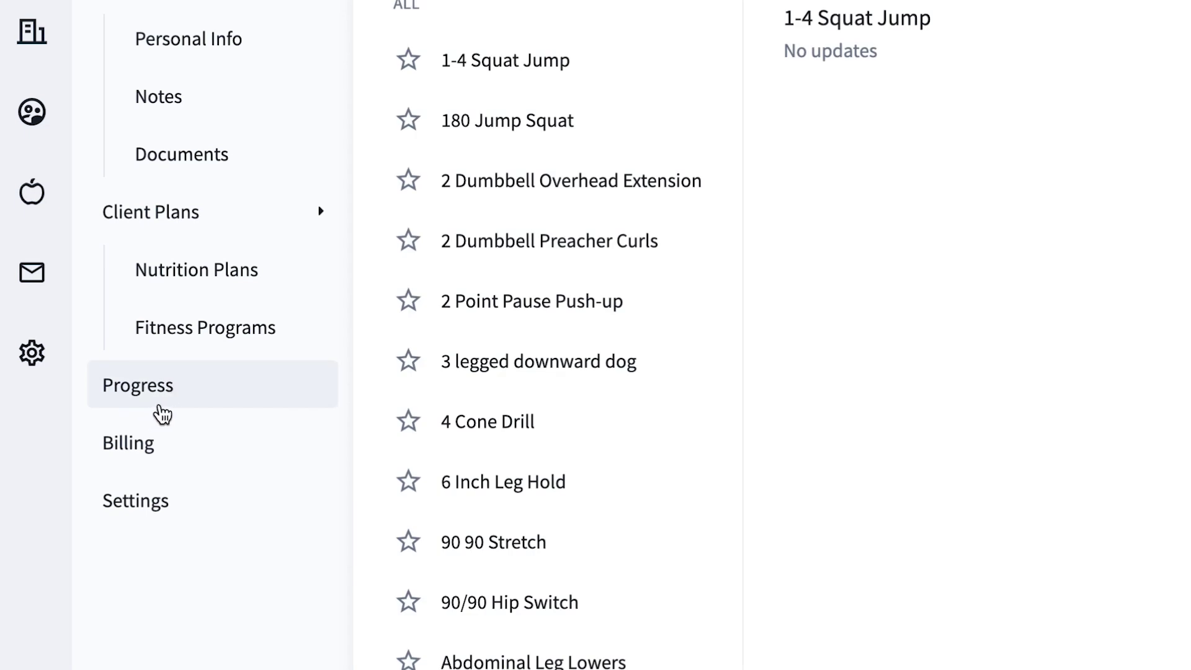
left_click(157, 450)
left_click(167, 512)
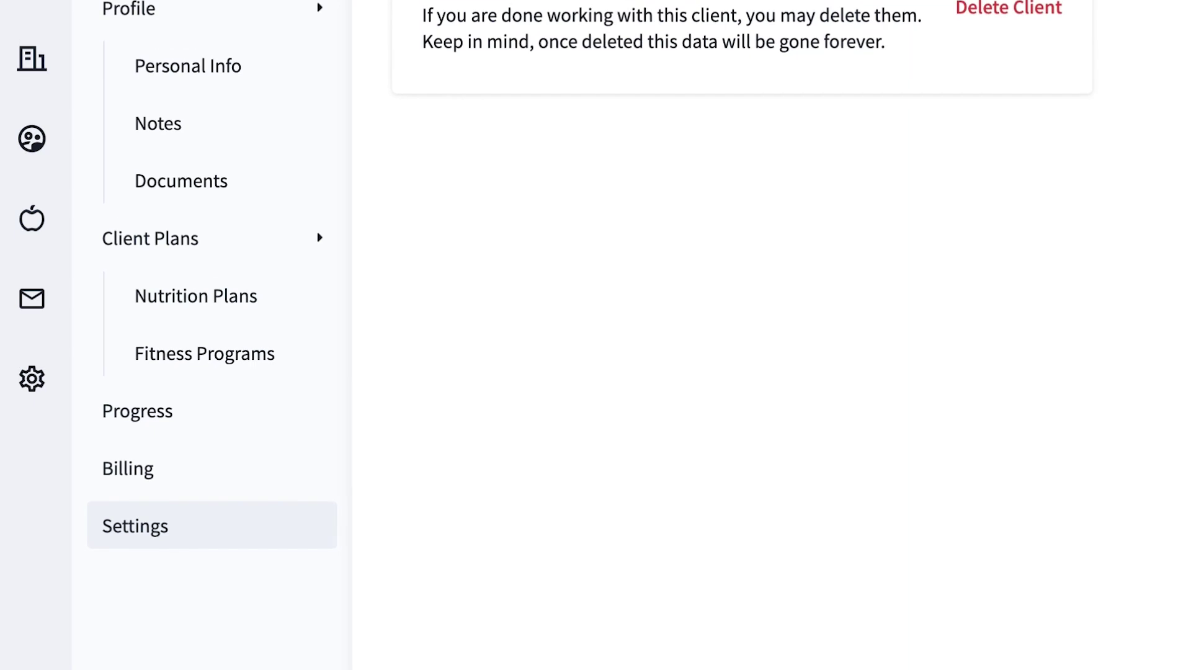
- Return to the overall client list and view the Habits page and the Surveys templates
left_click(32, 7)
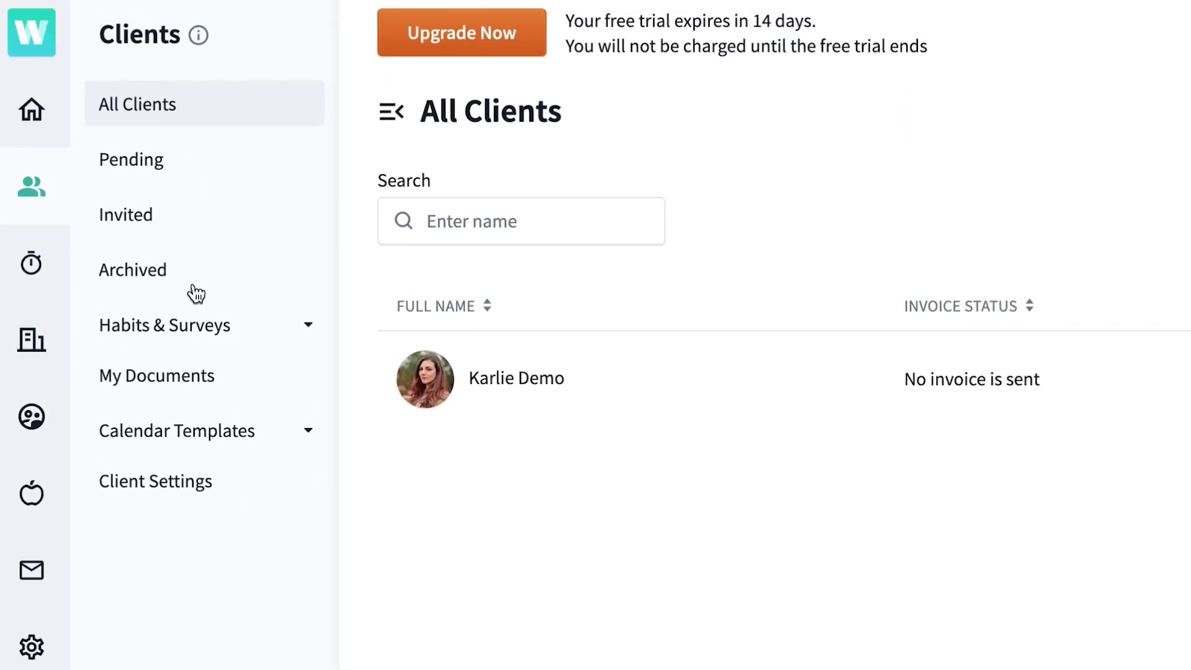
left_click(229, 338)
left_click(178, 383)
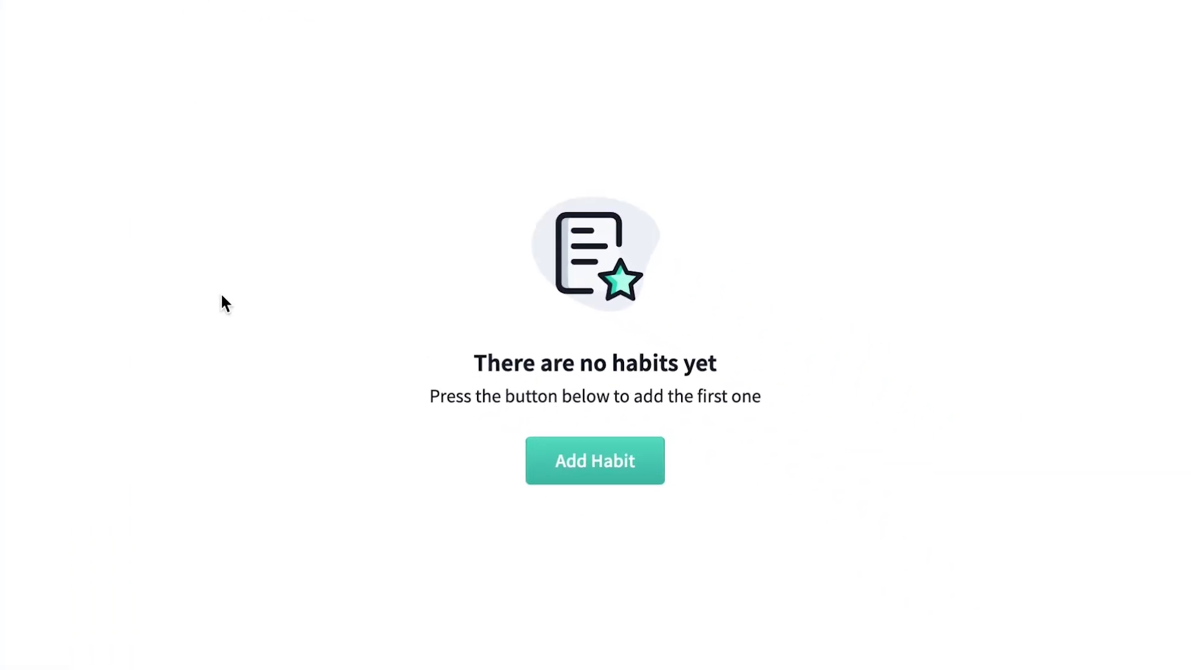
left_click(114, 324)
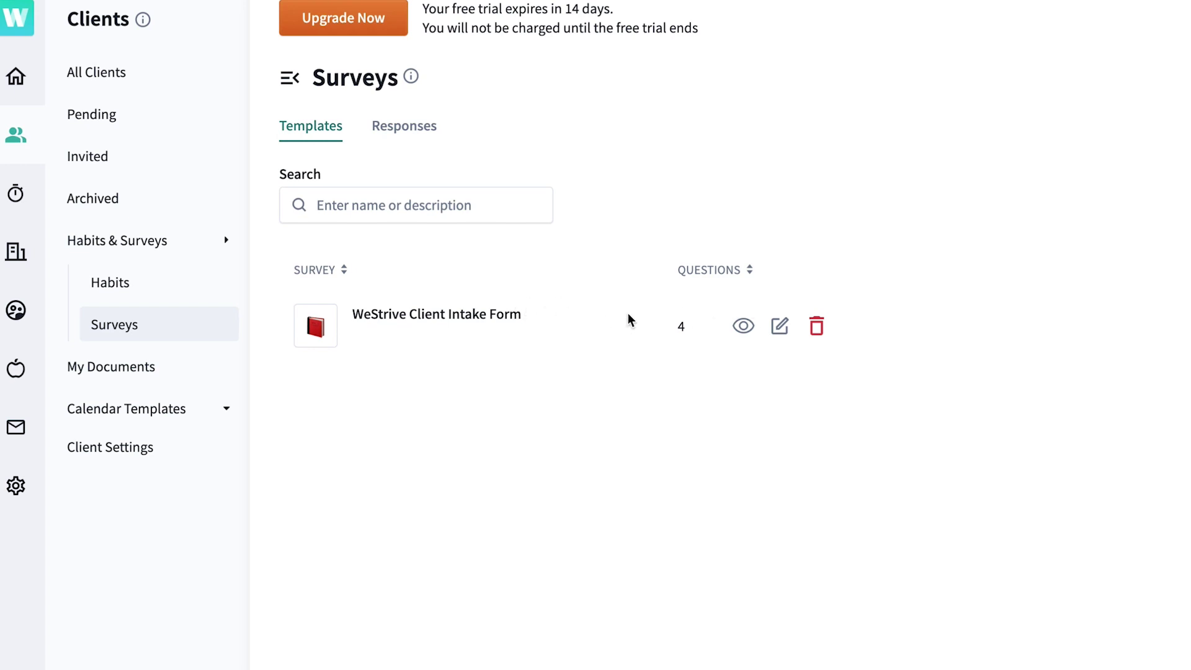
- Open the WeStrive Client Intake Form survey for editing, review its questions and answer types, and close it without changes
left_click(776, 327)
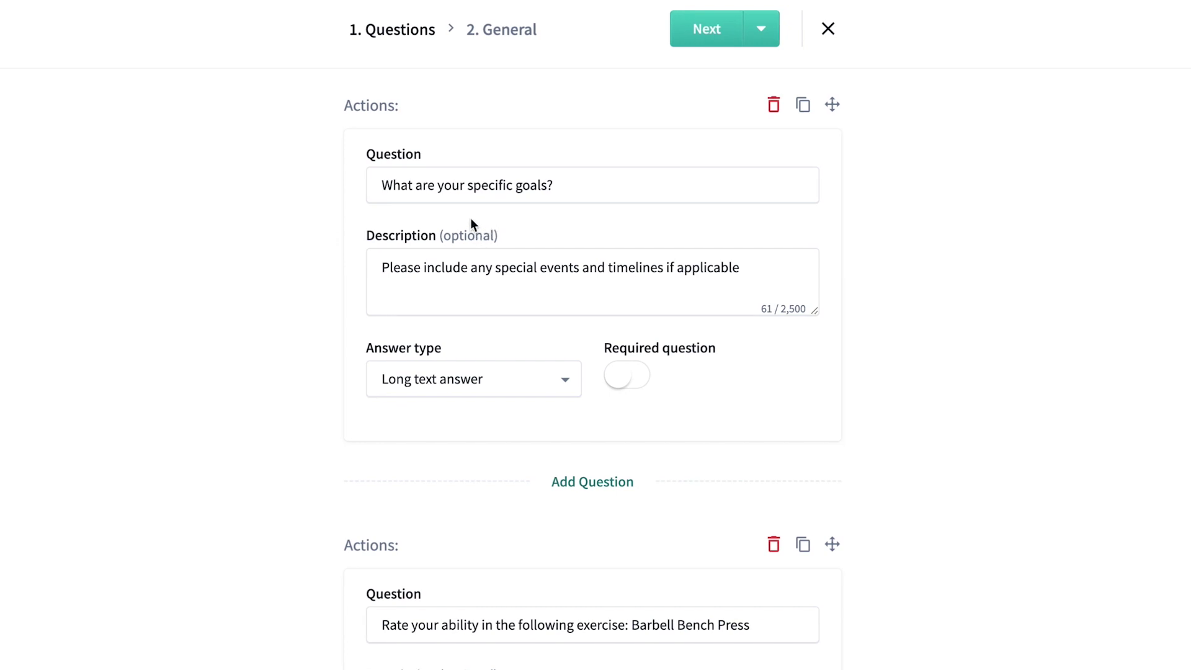
scroll(458, 229, "down", 1)
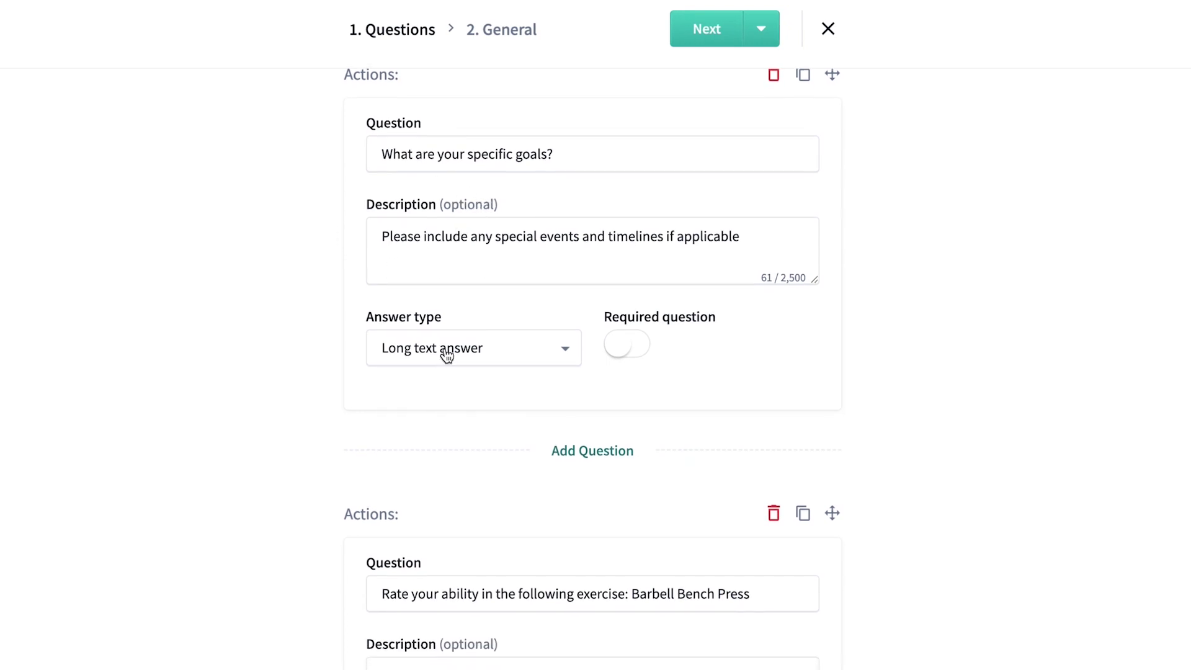
scroll(447, 355, "down", 4)
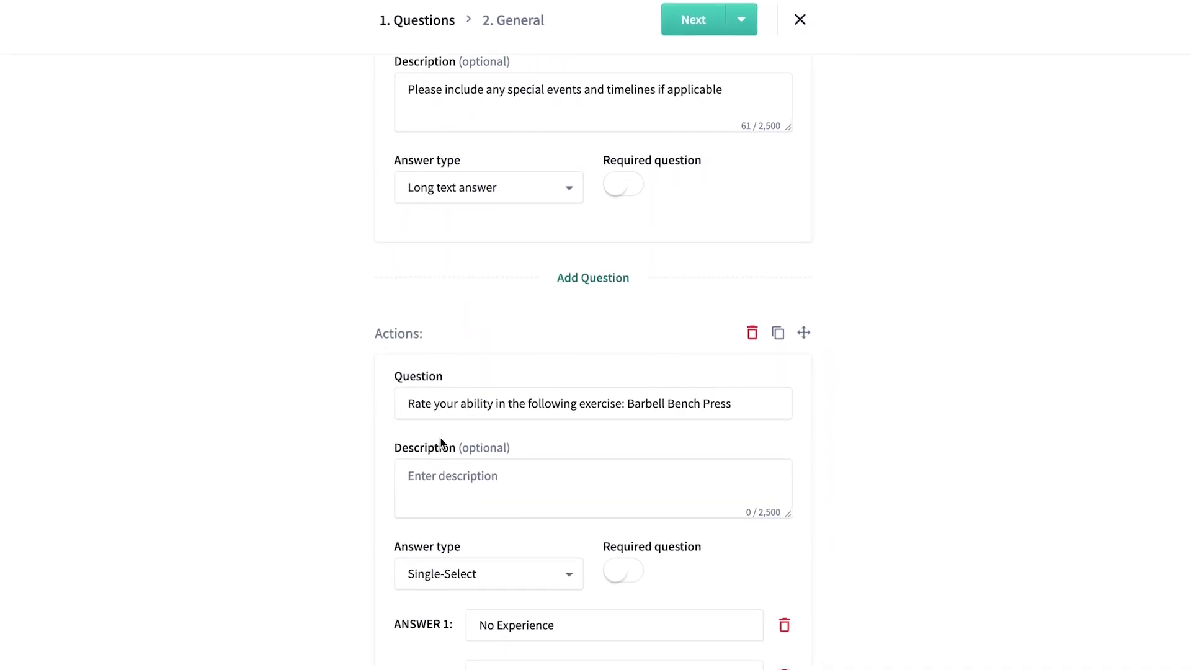
scroll(606, 403, "down", 2)
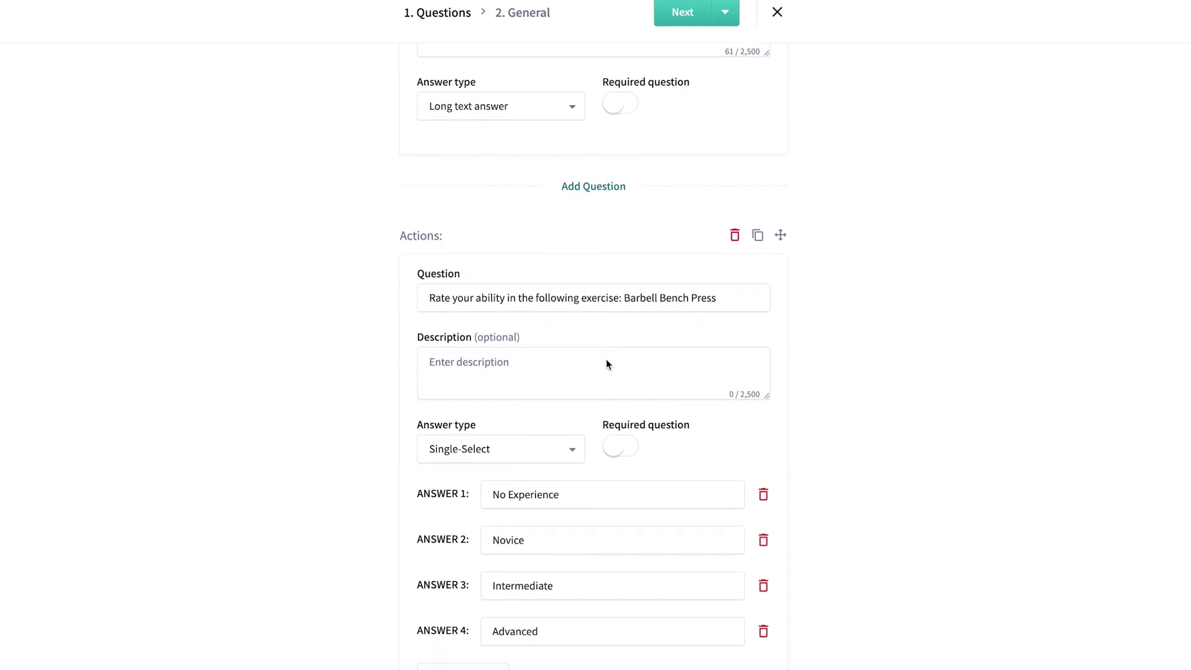
scroll(606, 364, "down", 1)
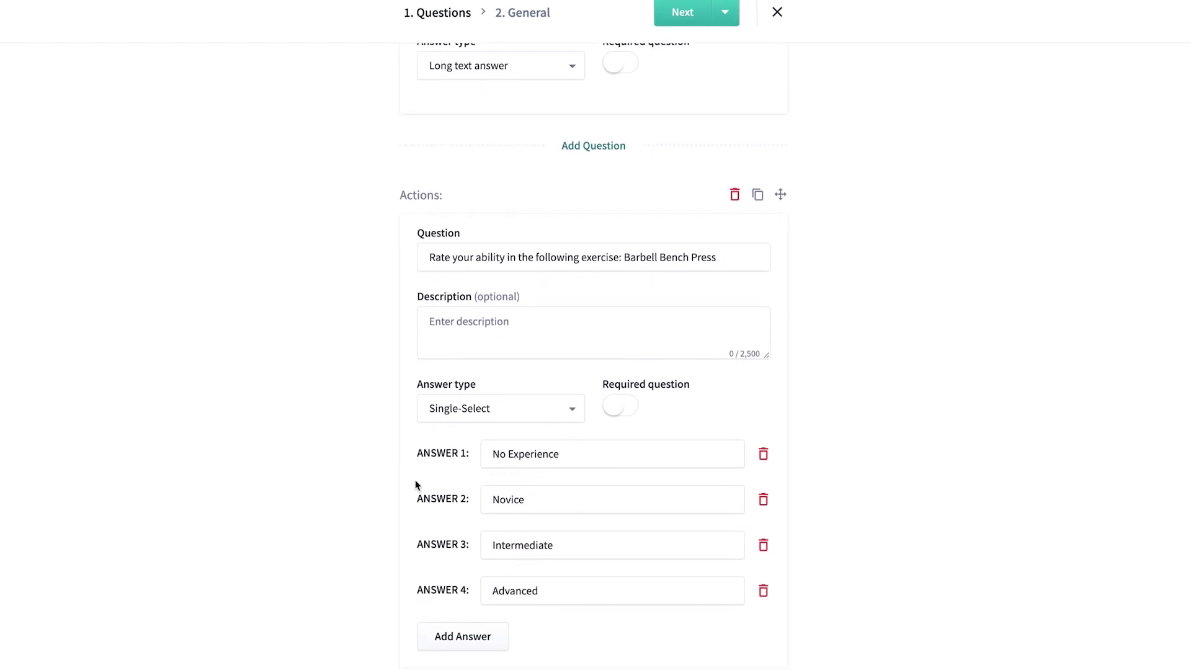
scroll(490, 532, "down", 5)
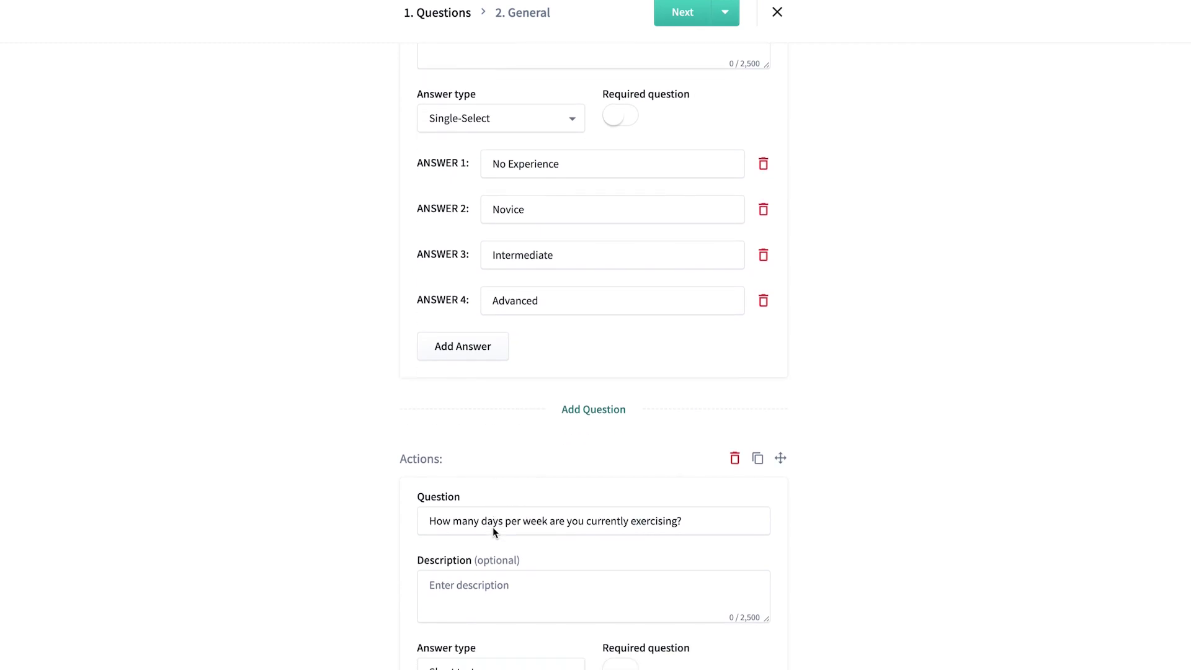
scroll(494, 532, "down", 1)
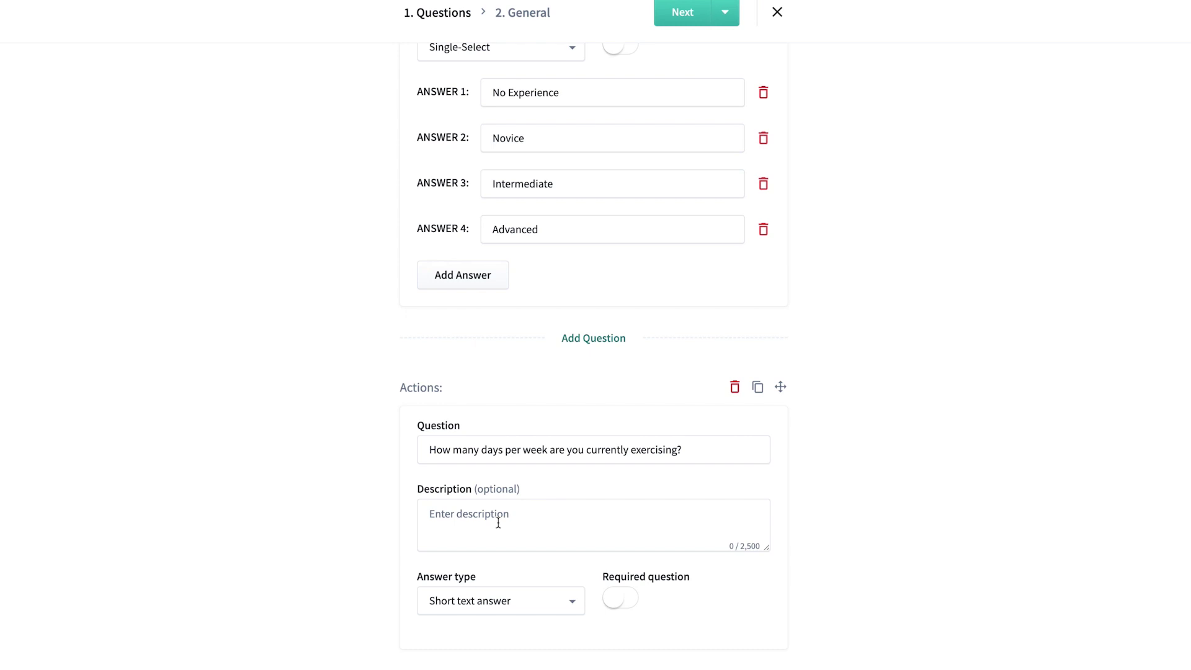
scroll(526, 507, "up", 10)
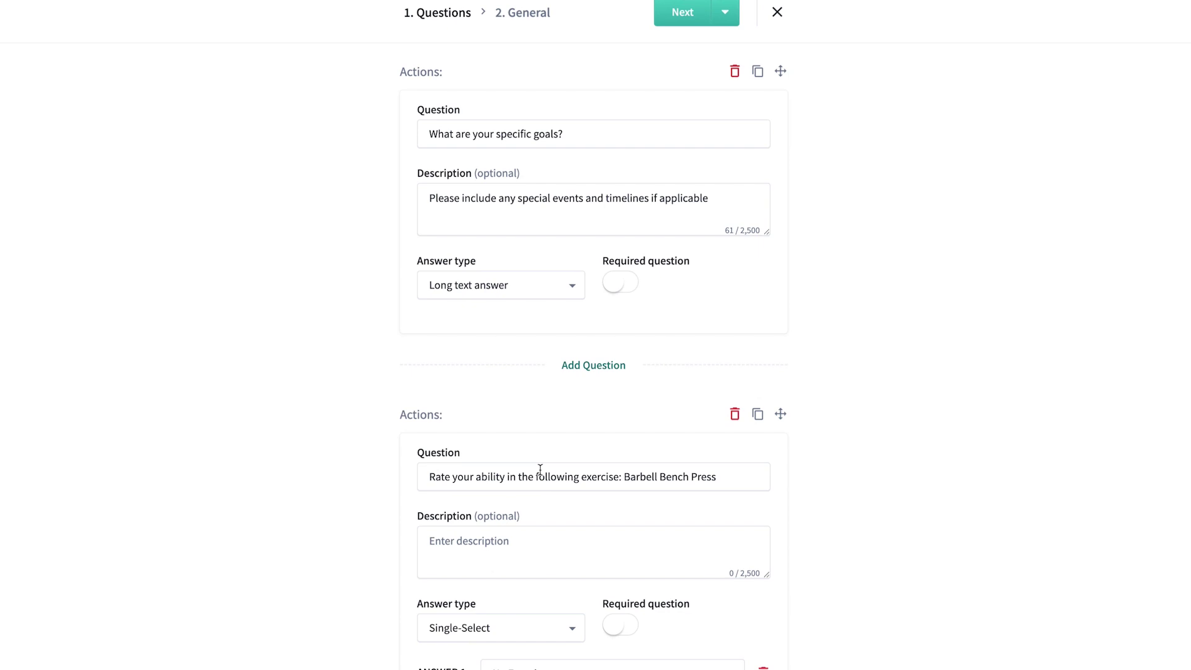
left_click(777, 14)
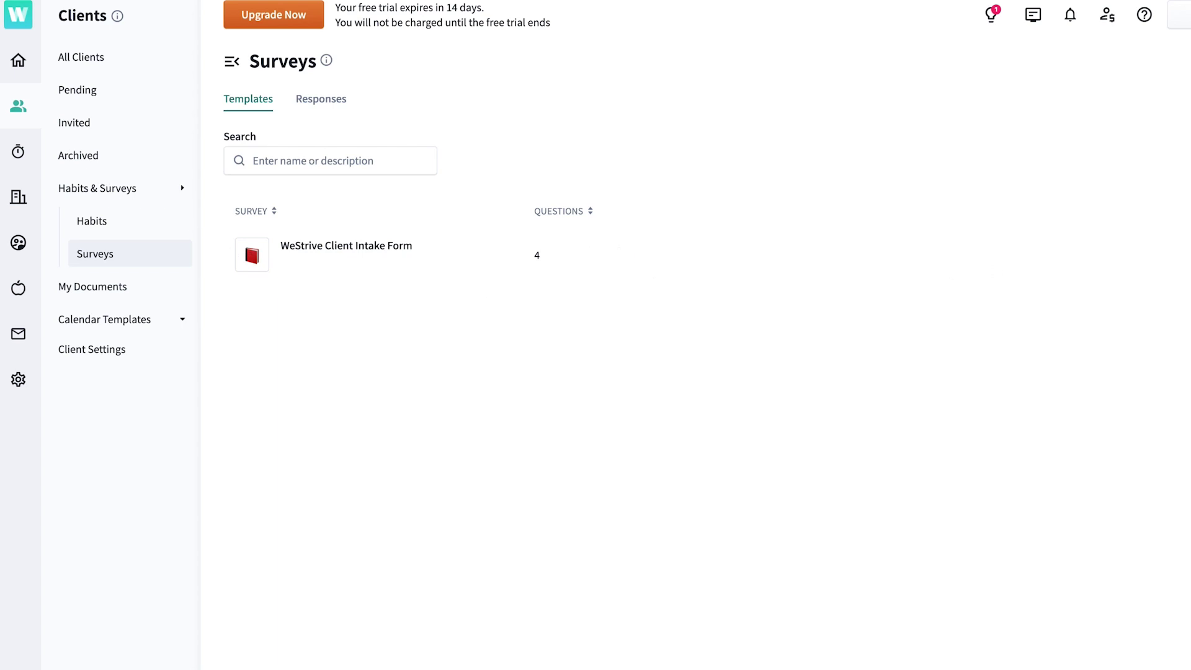
- Start a new survey to view the available question answer types, and leave it without saving
left_click(1178, 15)
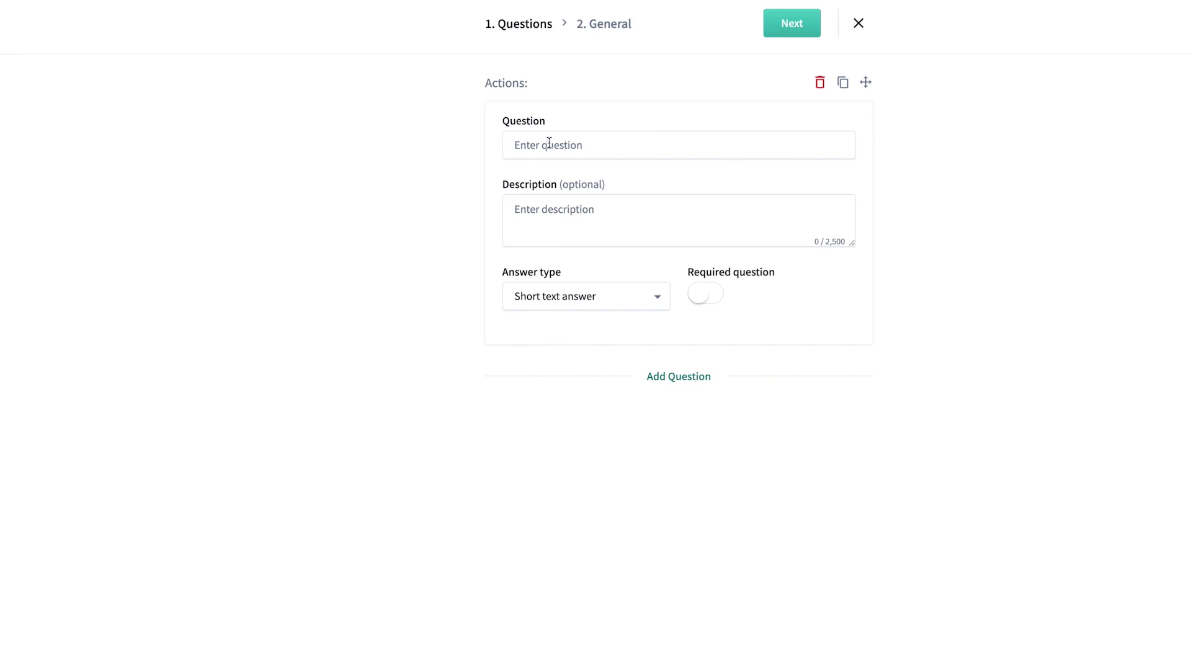
left_click(594, 296)
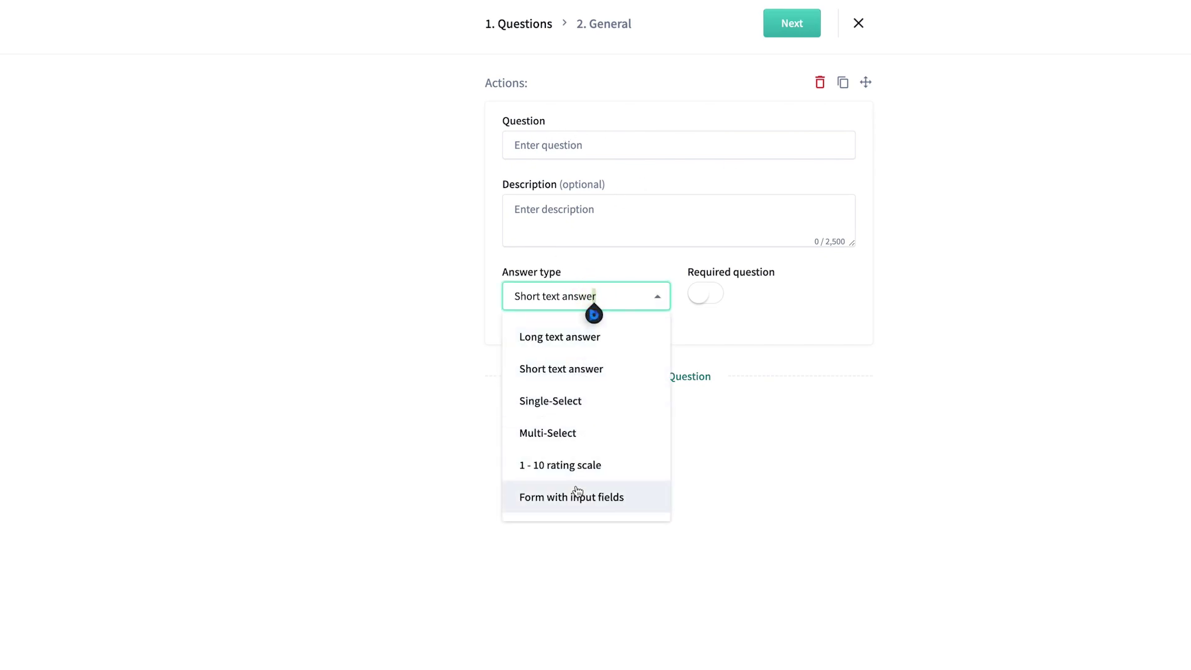
left_click(834, 456)
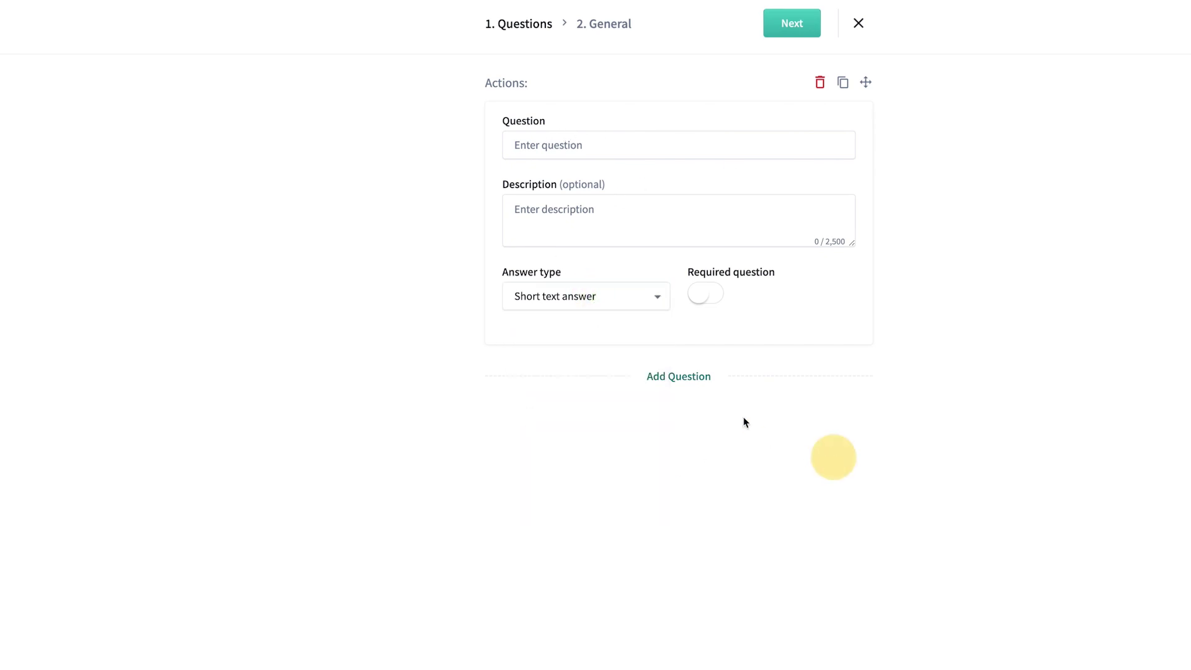
left_click(858, 24)
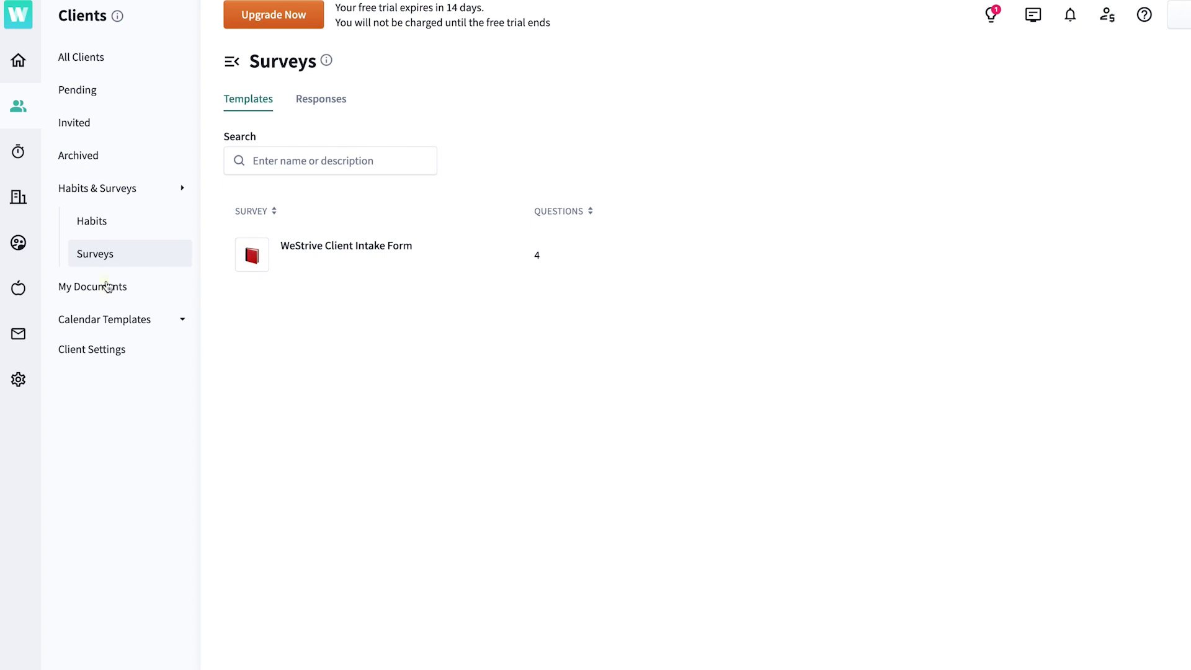
- View the Documents page, the Calendar Templates categories and the Client Settings, and return to the list of all clients
left_click(110, 287)
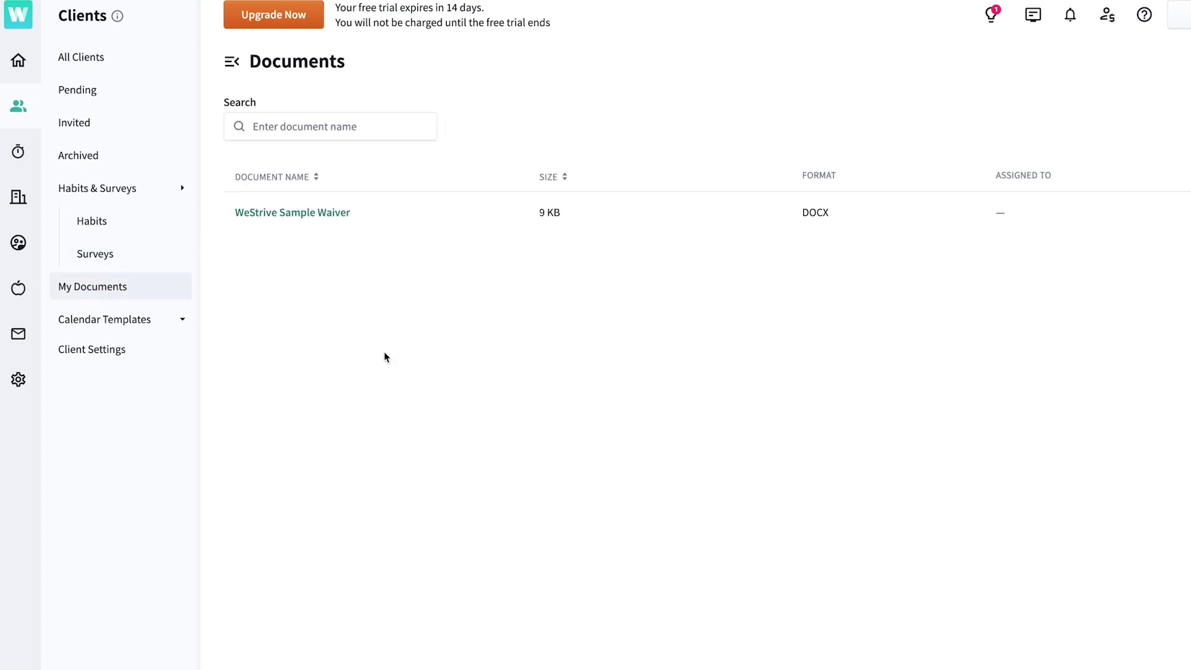
left_click(127, 320)
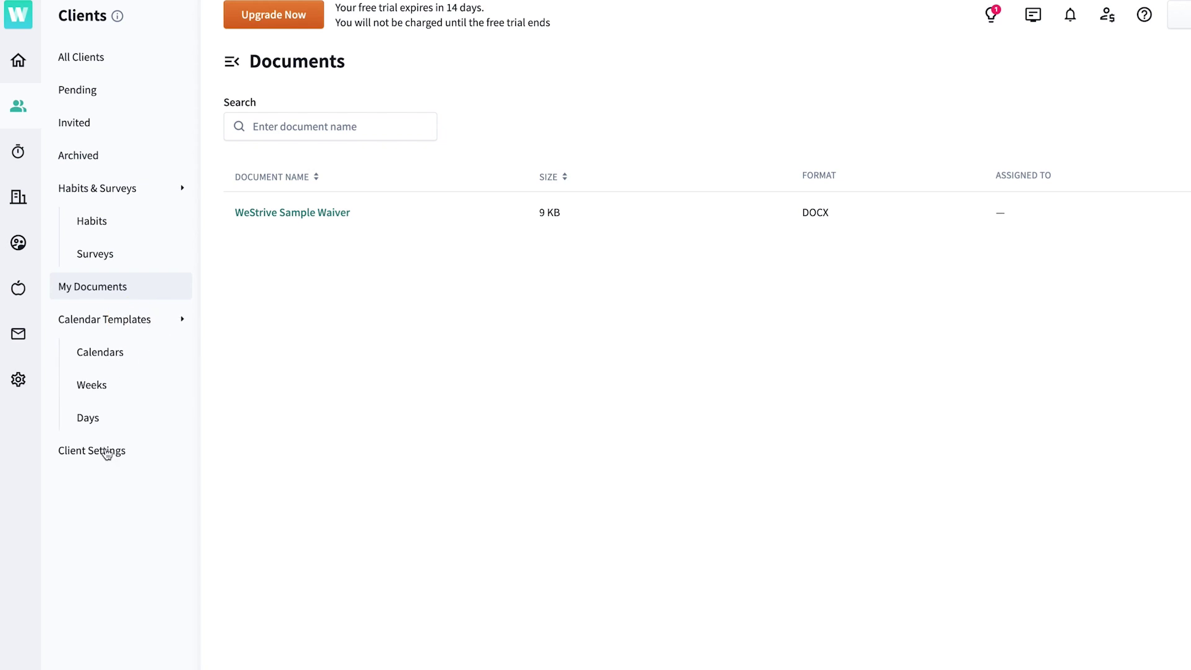
left_click(107, 455)
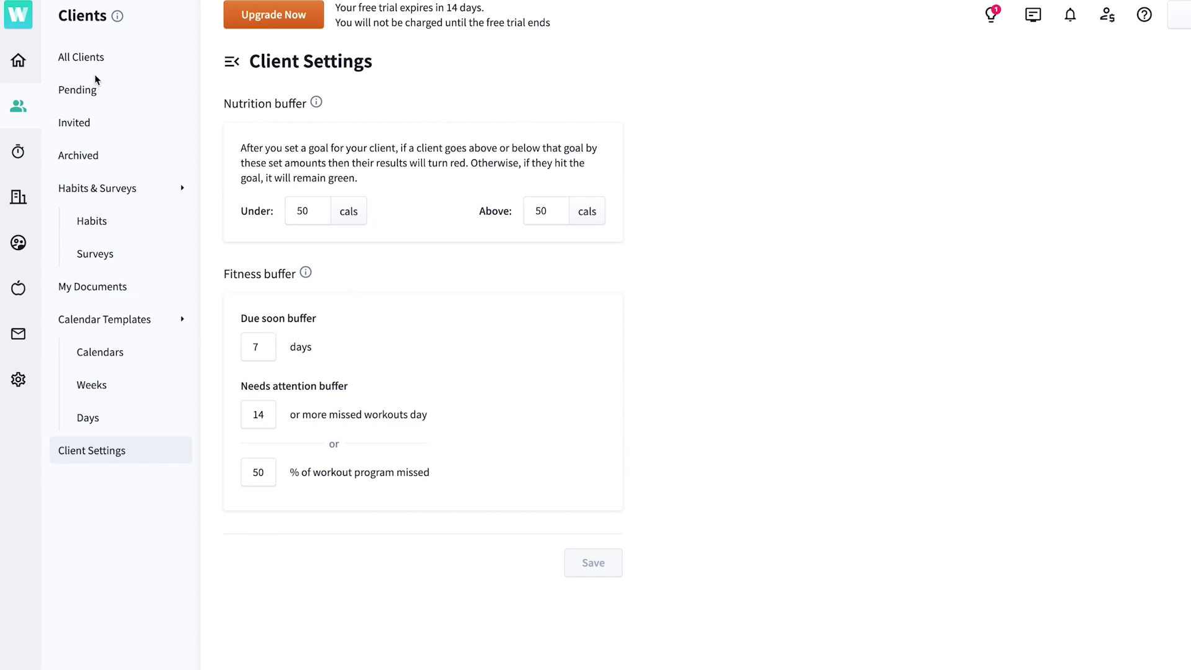
left_click(96, 57)
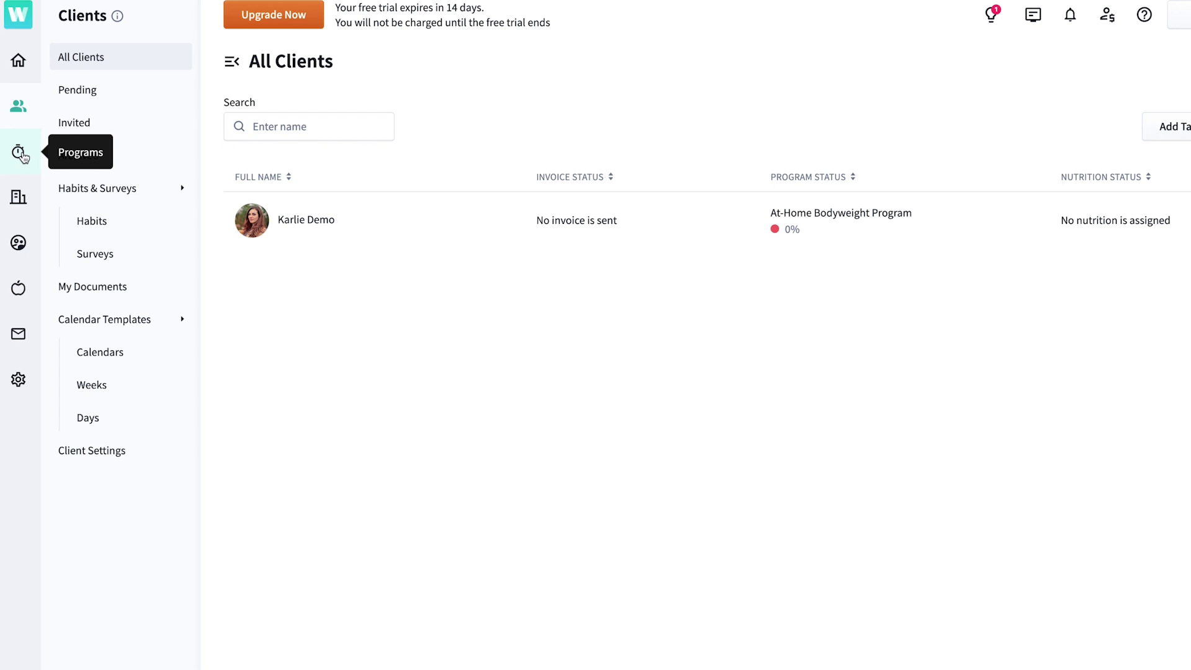
- Open the assigned At-Home Bodyweight Program in the program builder, and open and dismiss the Program Builder Walkthrough video
left_click(19, 155)
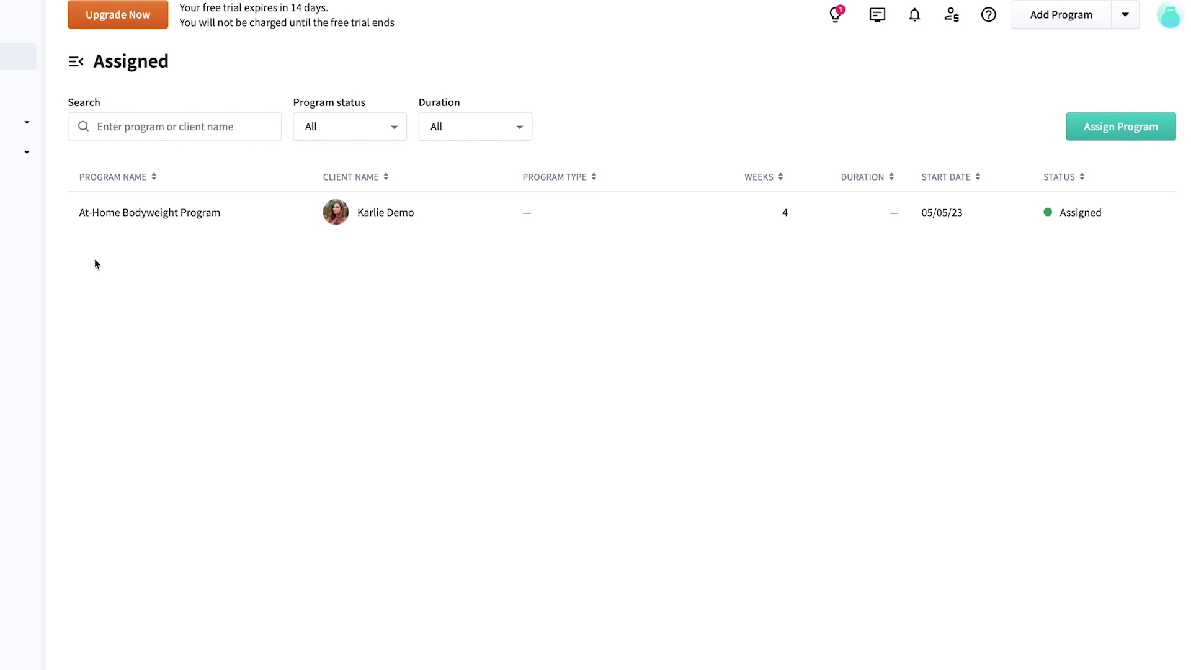
left_click(167, 217)
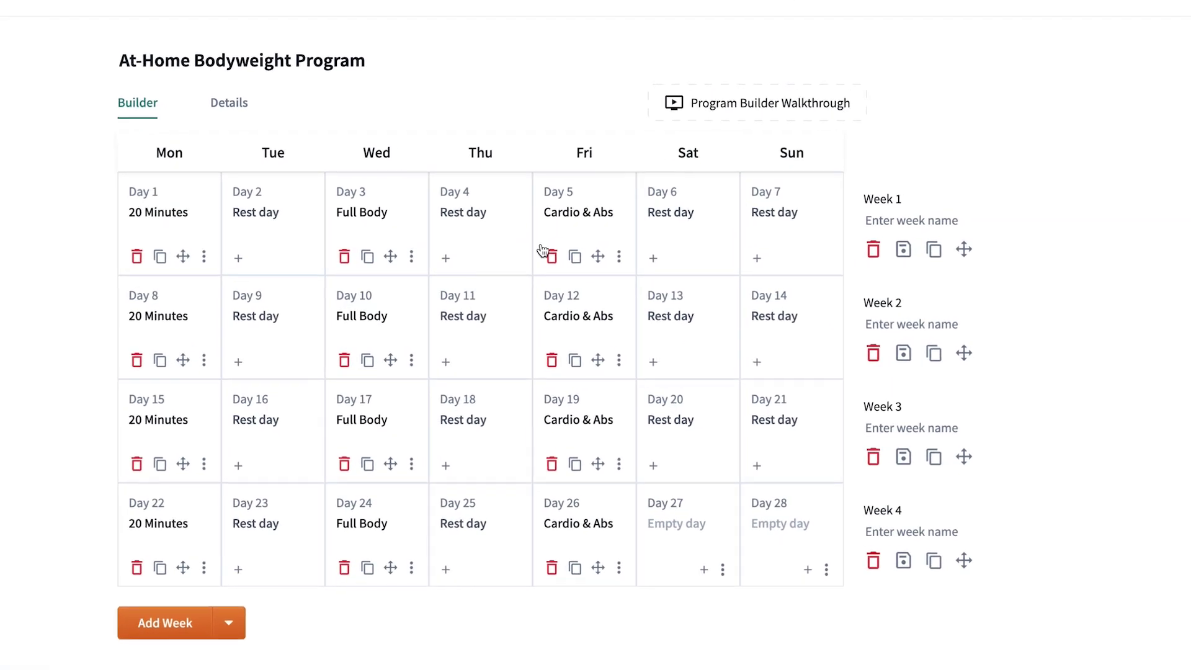
left_click(735, 105)
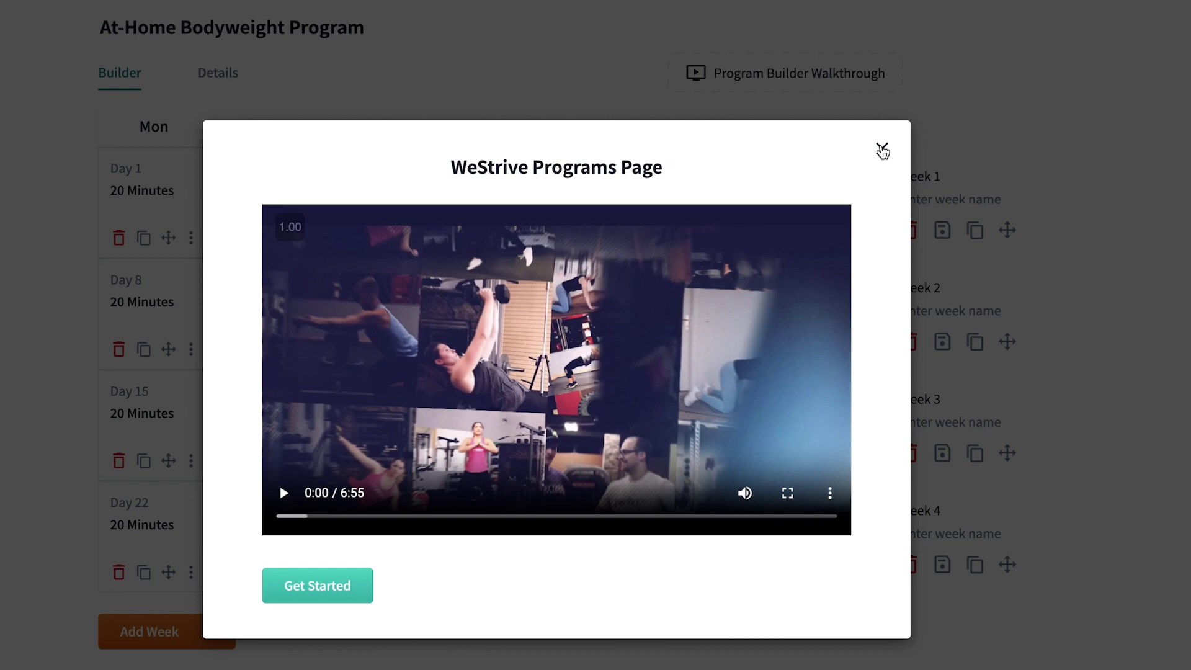
left_click(882, 151)
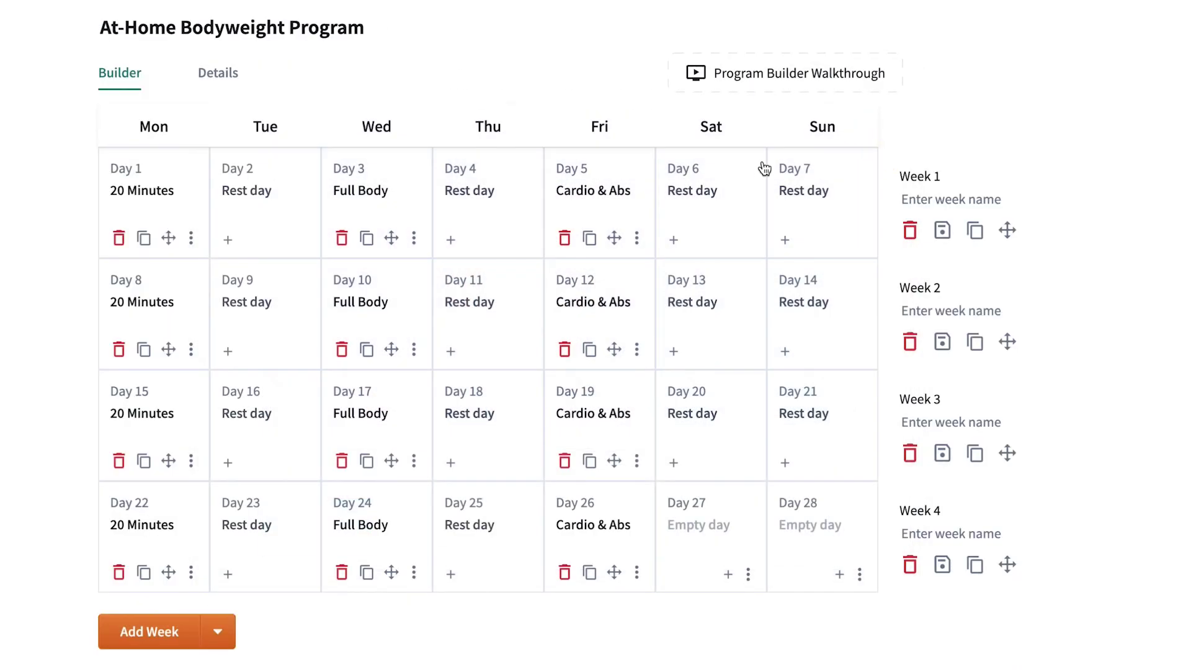
- Open the program's Day 1 workout in Week 1 and add an empty exercise row to the Quick Warm-up
left_click(139, 193)
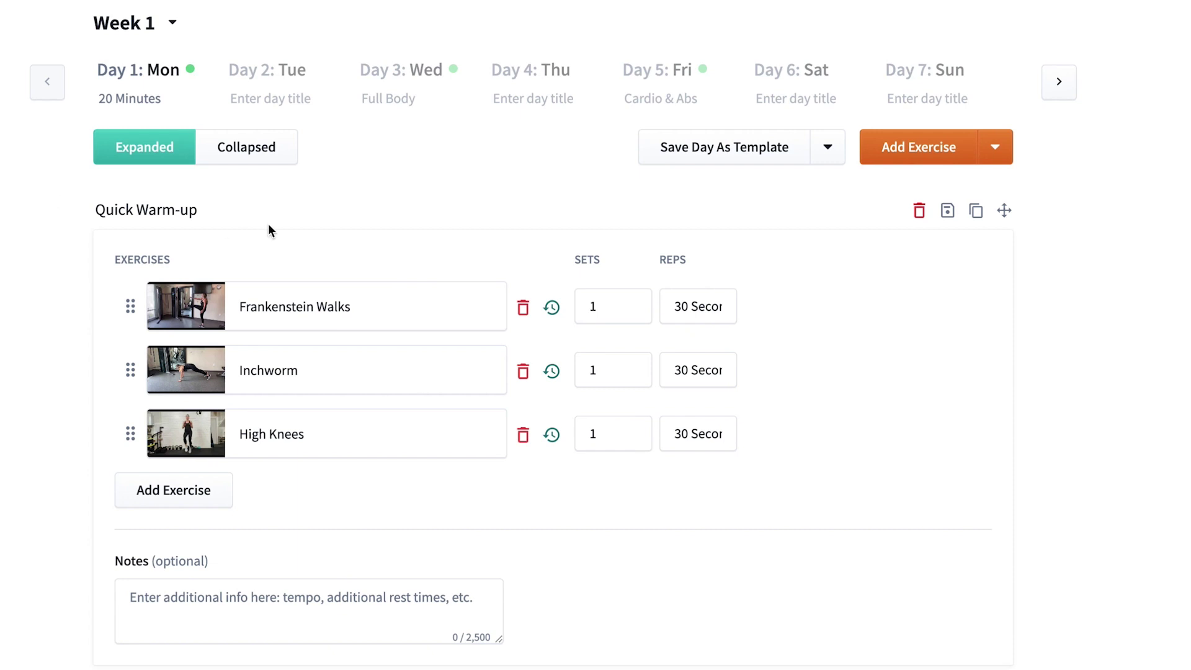
scroll(281, 217, "down", 2)
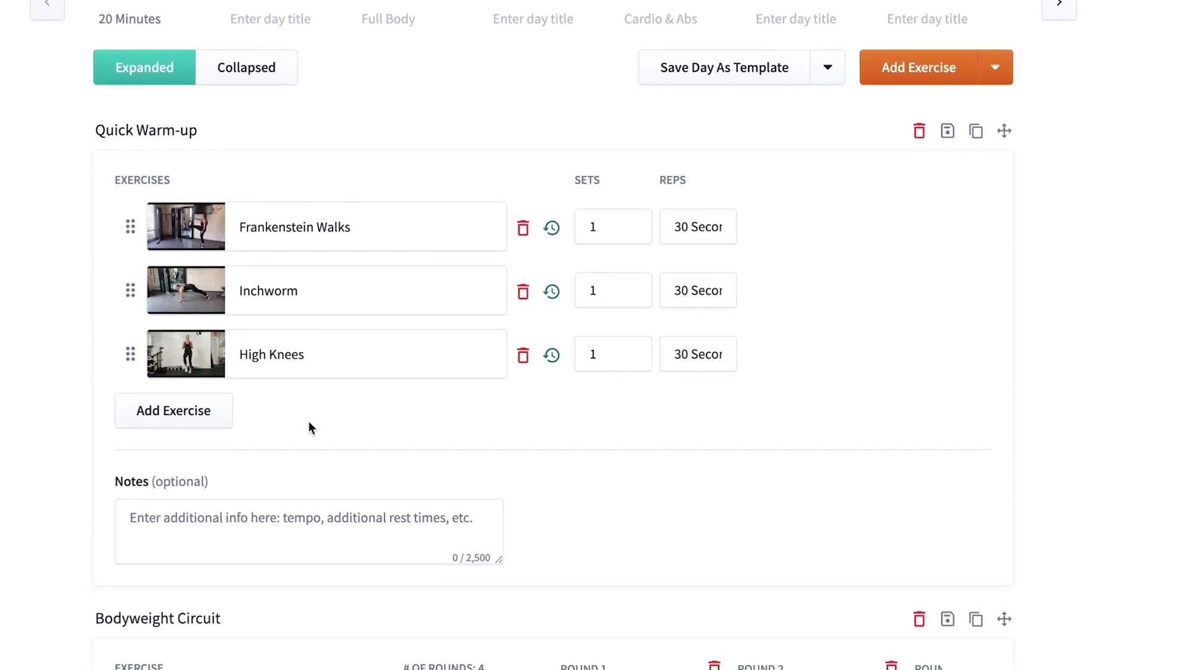
left_click(178, 411)
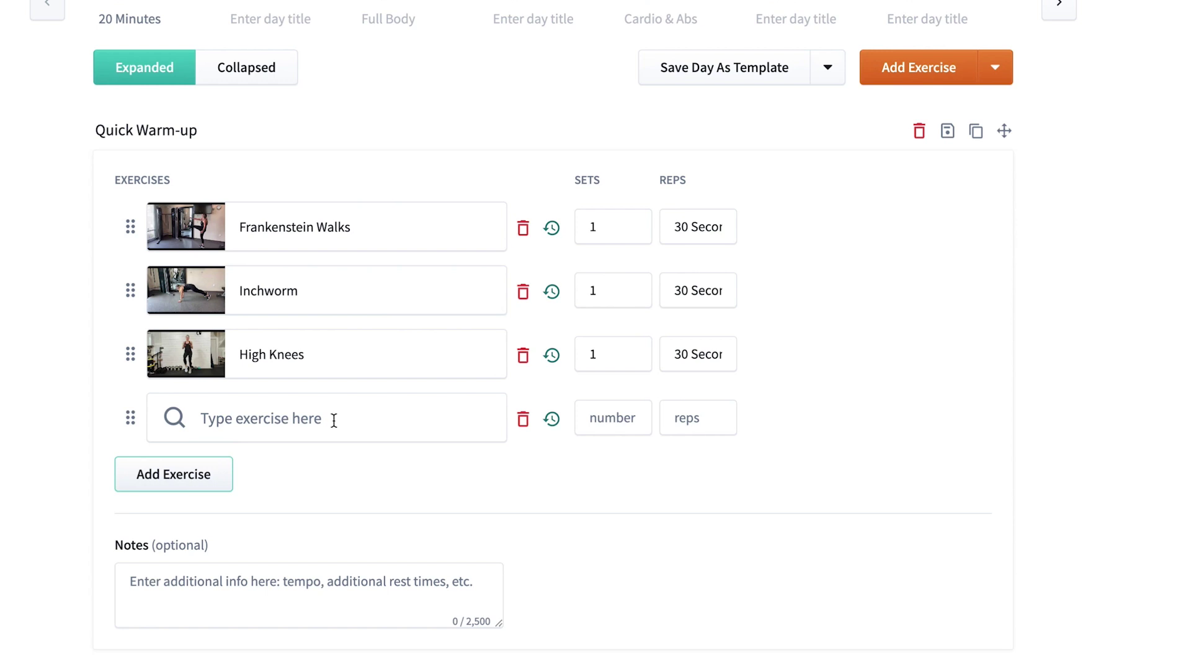
- Add a single exercise below the Bodyweight Circuit and choose Knee Push-ups from the Chest category
scroll(419, 409, "down", 8)
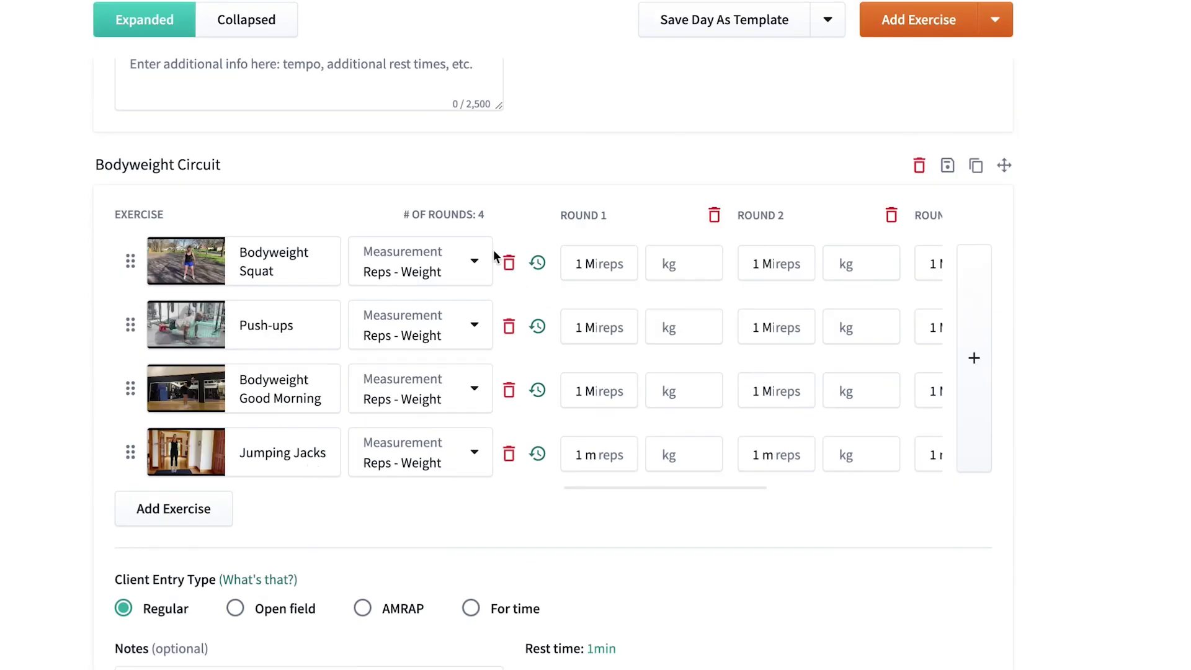
scroll(868, 124, "up", 1)
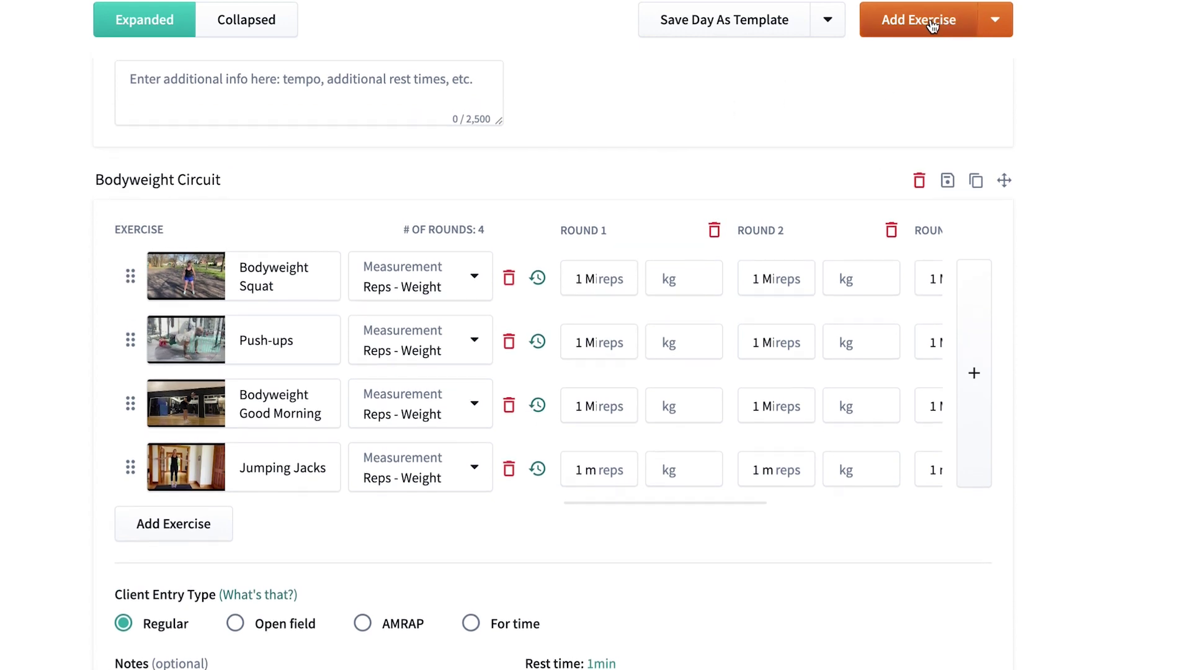
scroll(241, 433, "down", 5)
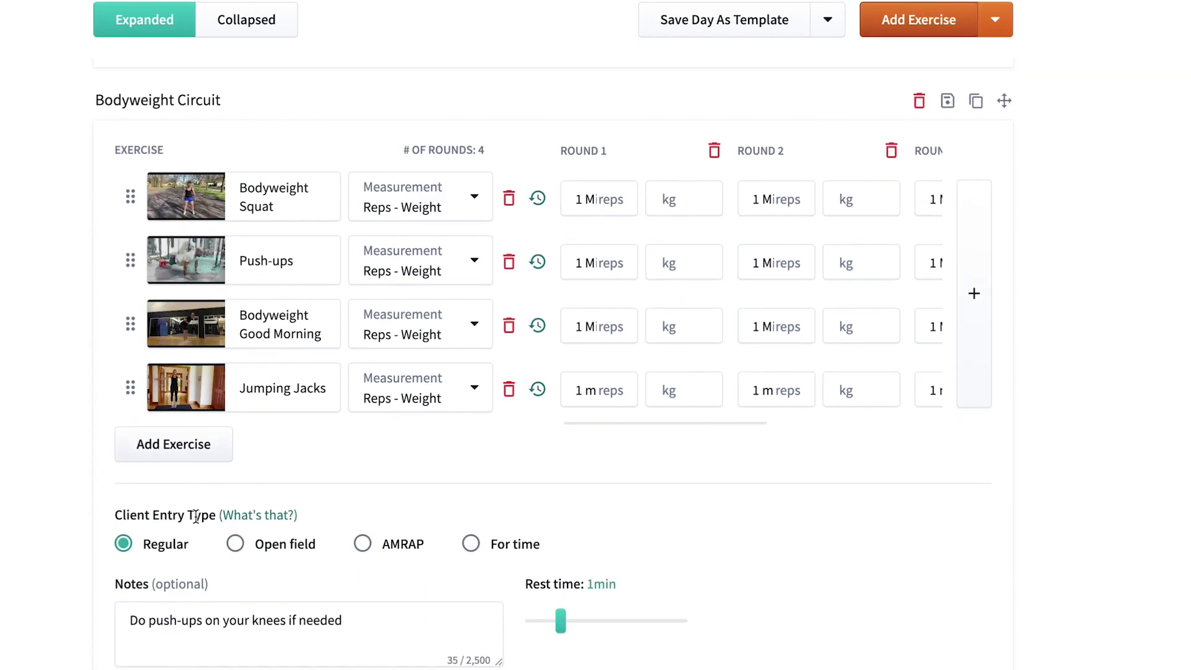
left_click(222, 608)
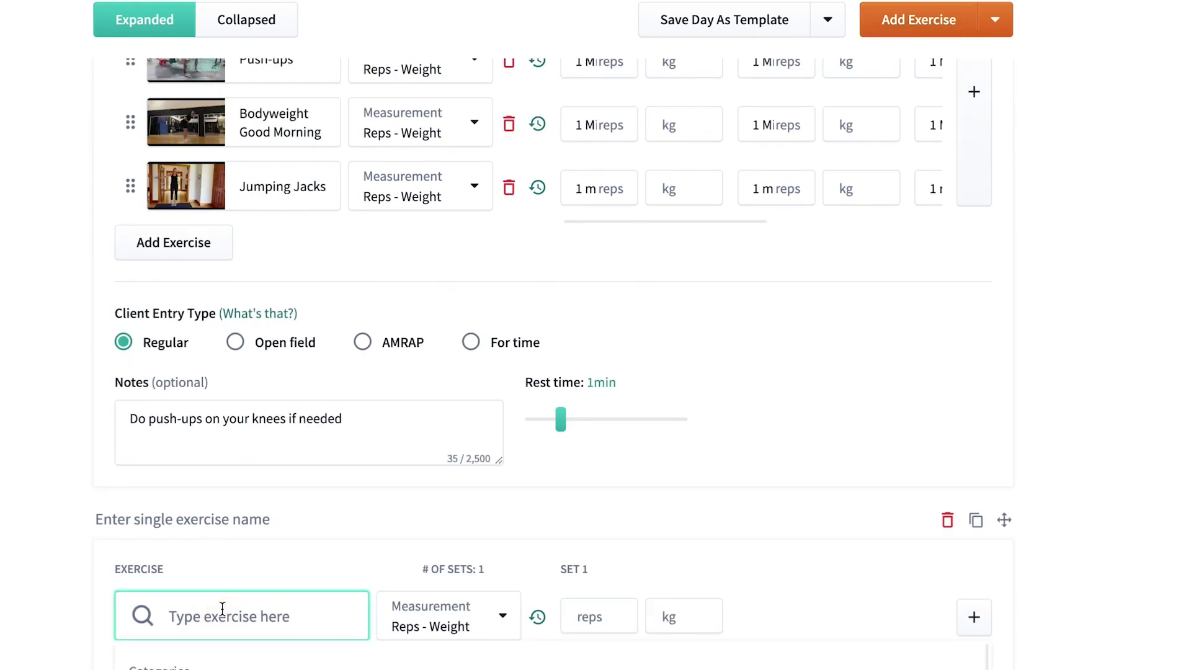
scroll(258, 627, "down", 5)
scroll(259, 627, "down", 5)
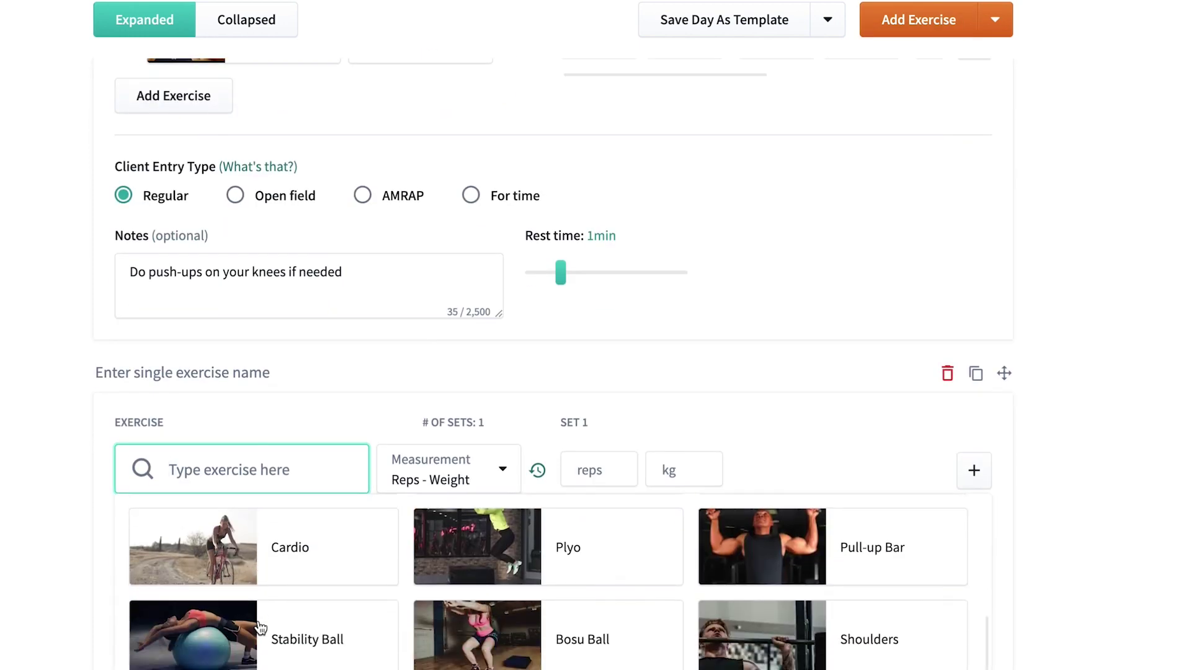
left_click(295, 656)
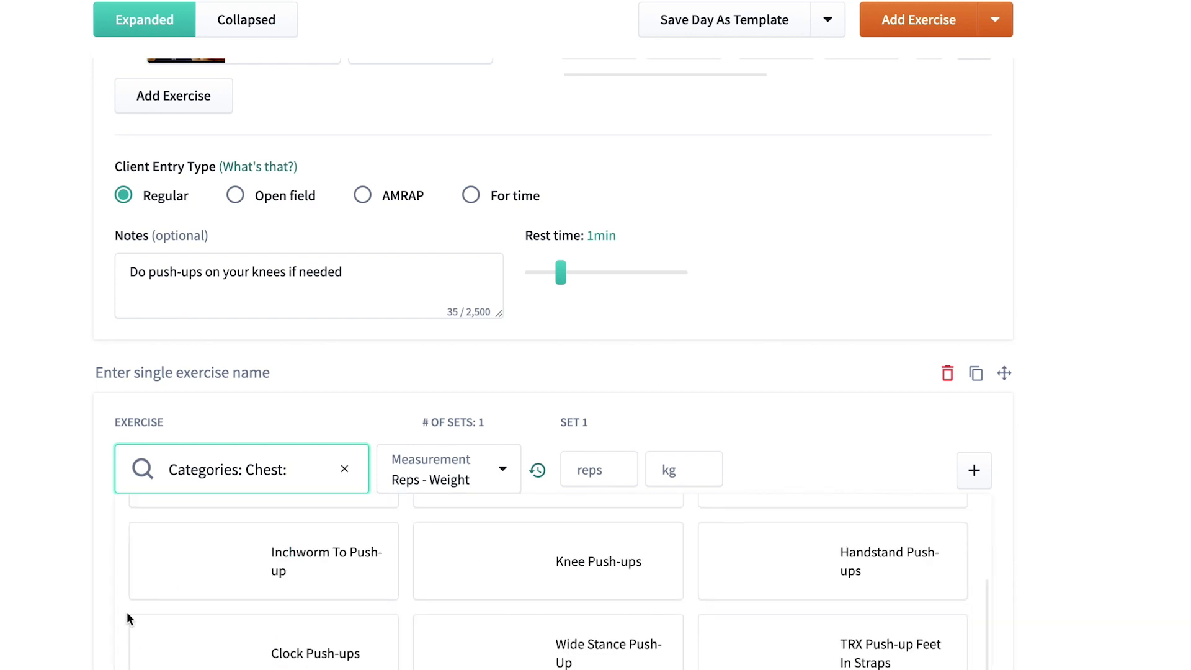
left_click(576, 566)
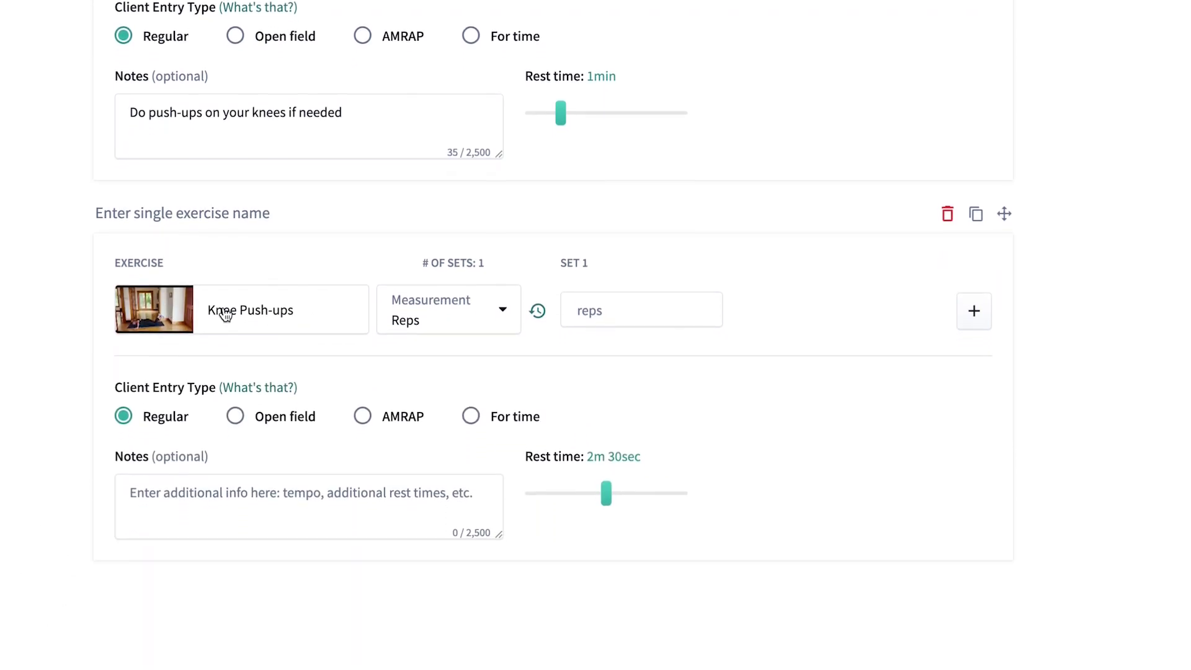
- Add two more sets to the Knee Push-ups exercise for three in total, leaving the reps and notes blank
left_click(593, 303)
left_click(972, 310)
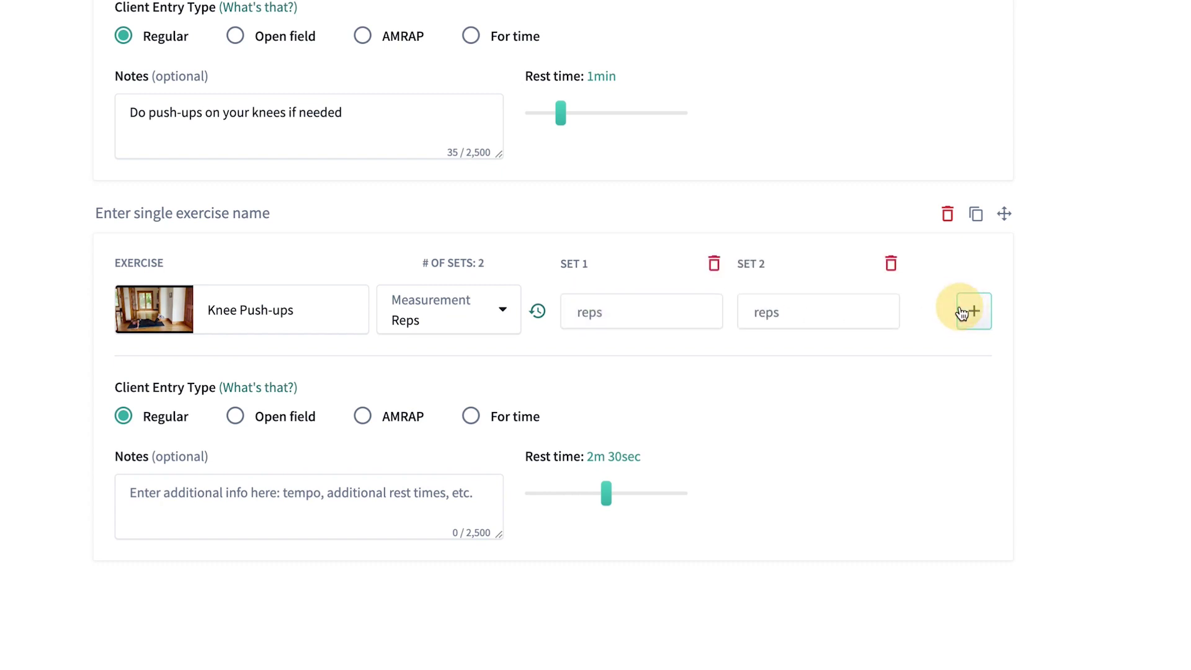
left_click(972, 310)
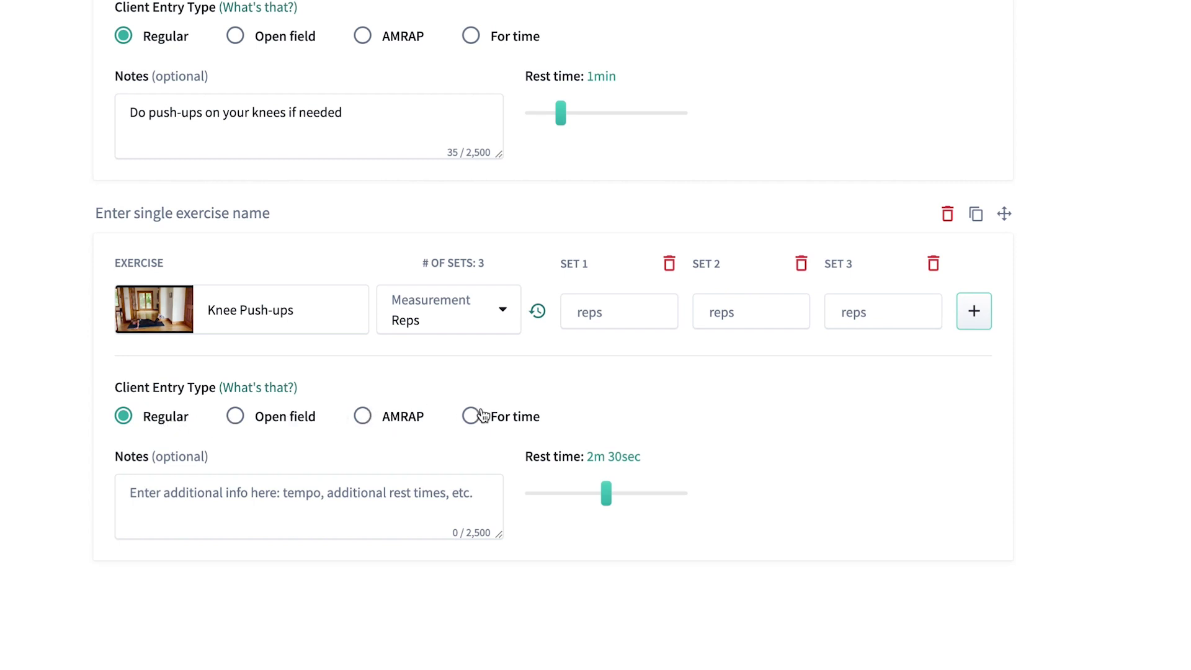
left_click(196, 509)
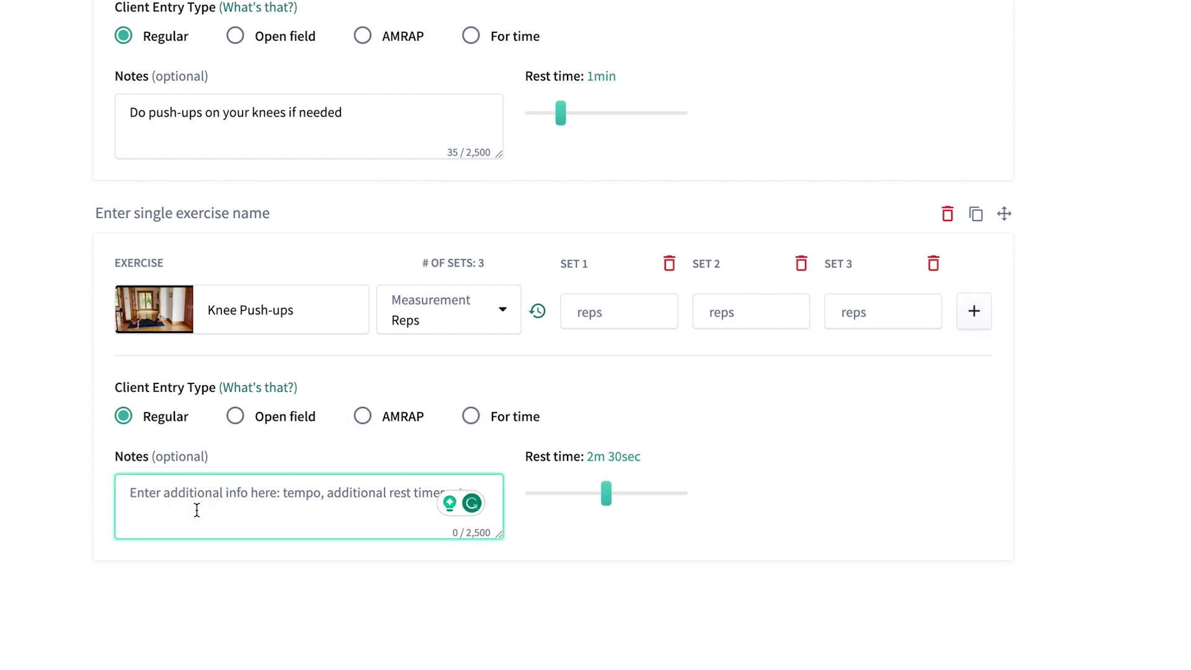
scroll(196, 509, "up", 5)
scroll(197, 509, "up", 1)
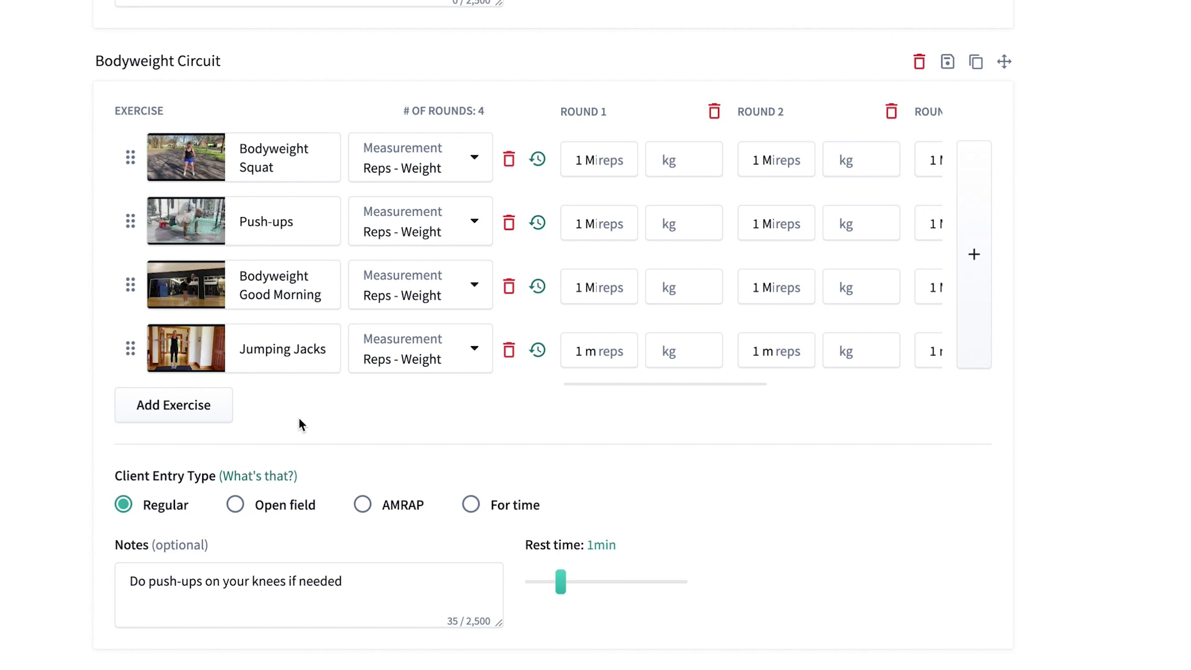
- Close the Day 1 workout without saving and review the My Website overview fields under My Business
scroll(296, 417, "up", 4)
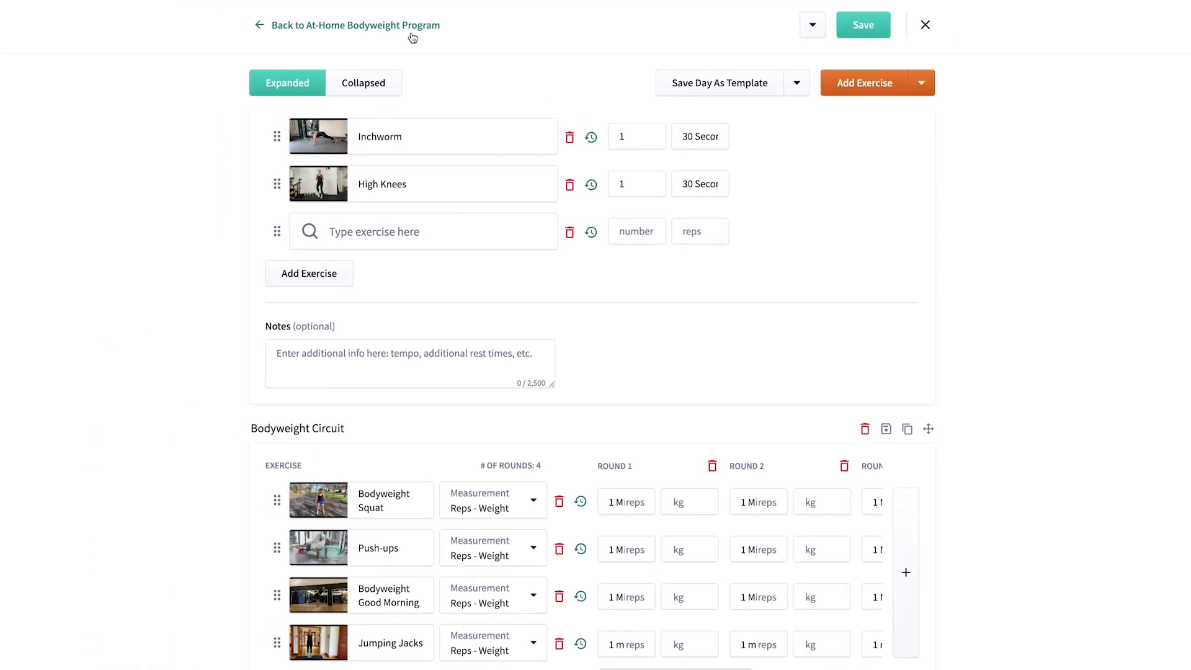
left_click(930, 24)
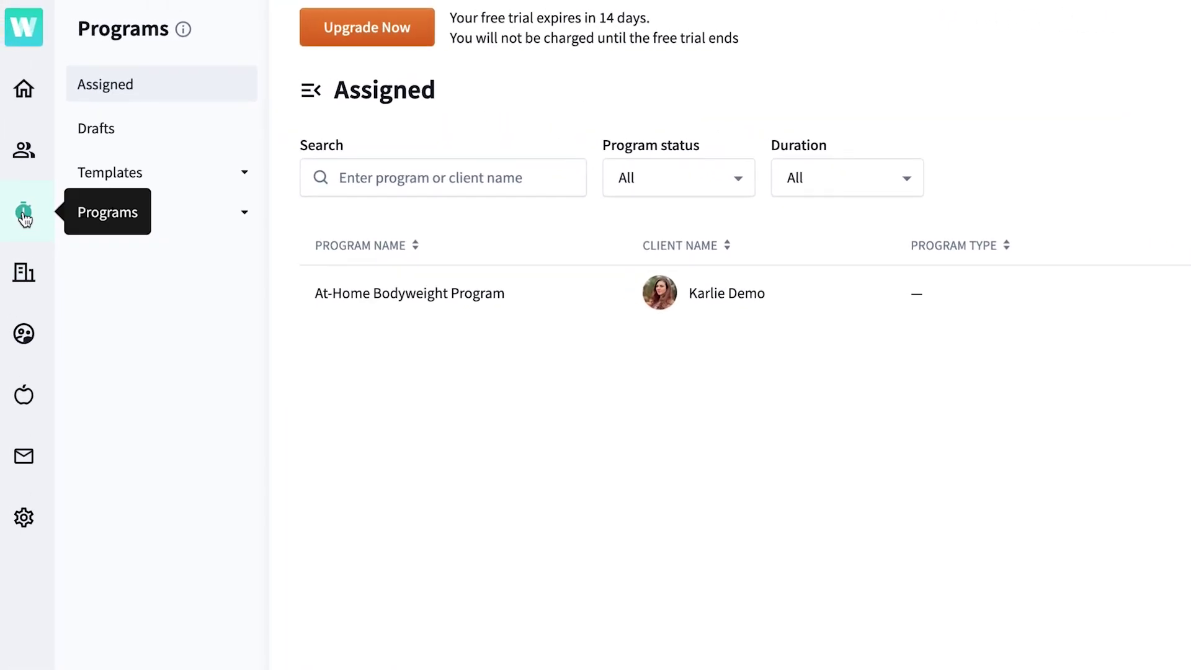
left_click(25, 274)
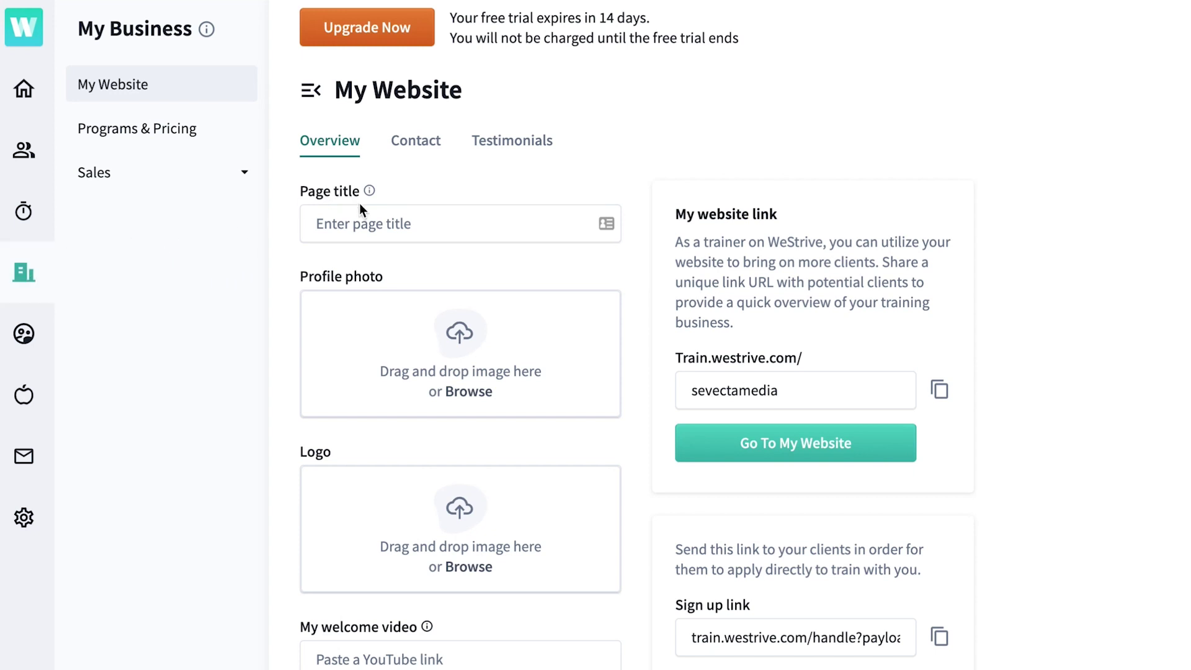
scroll(470, 335, "down", 3)
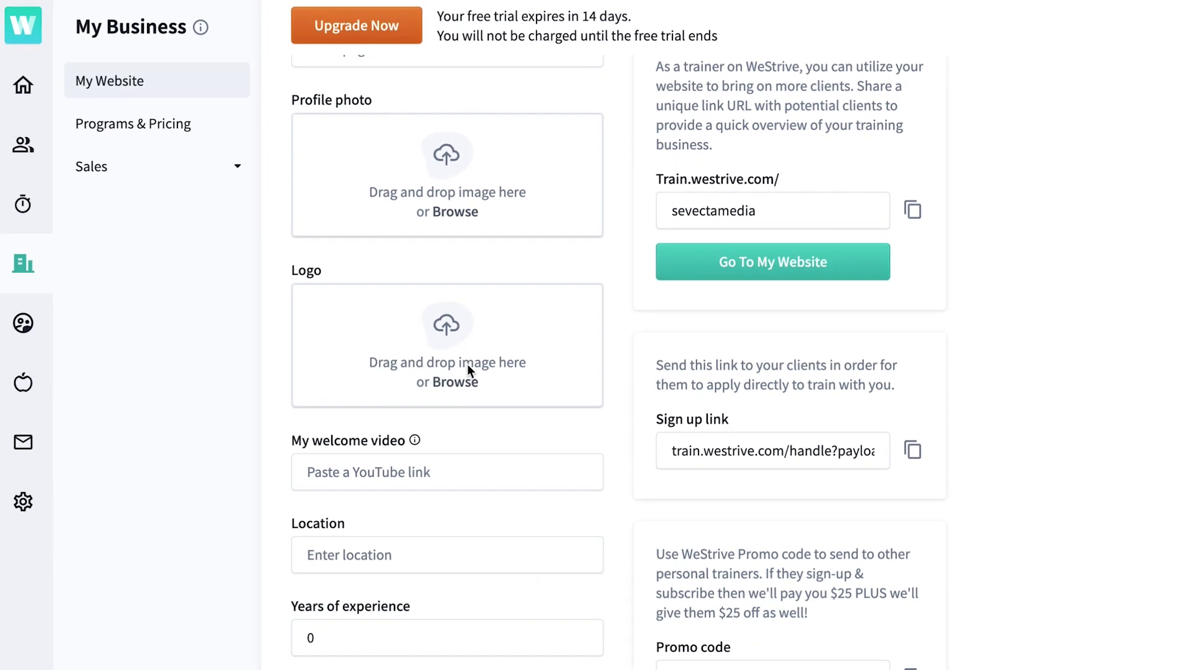
scroll(373, 447, "down", 1)
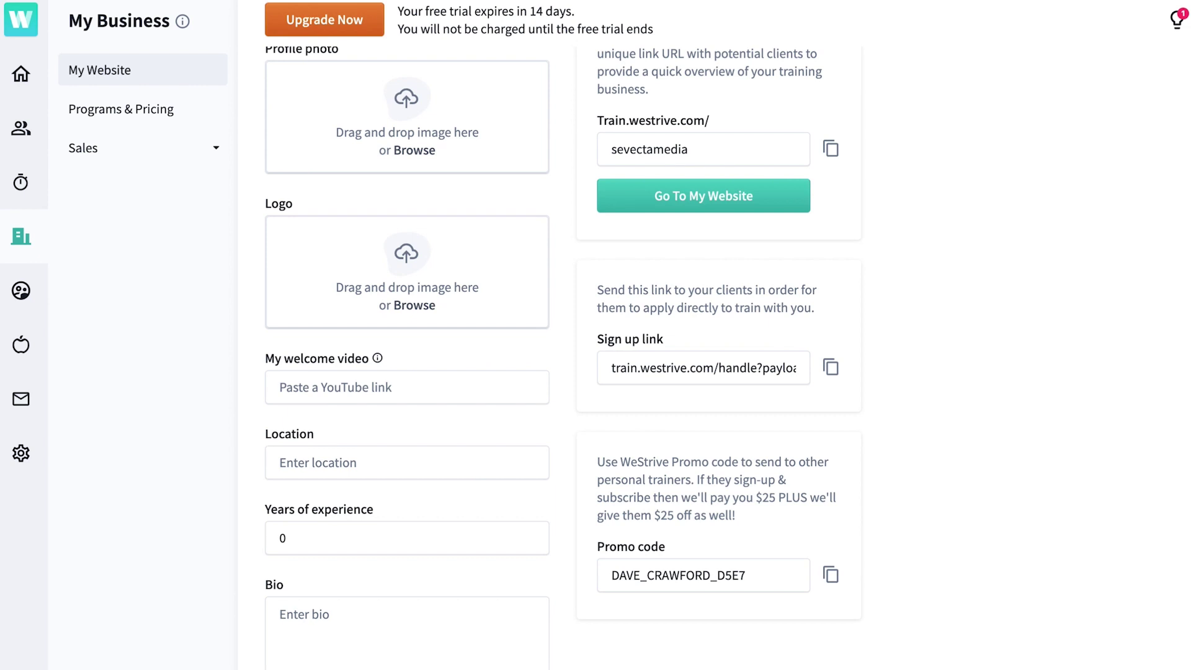
scroll(650, 298, "up", 3)
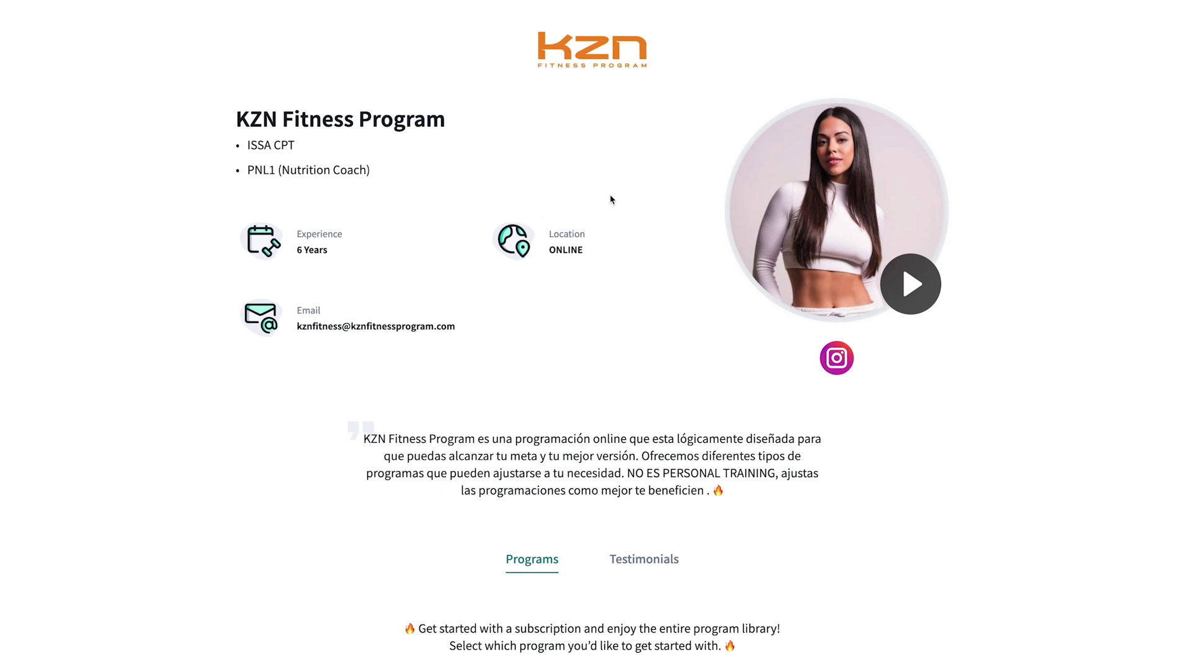
- Examine the sample KZN Fitness Program trainer website, from its profile details and bio down to the programs for sale
scroll(612, 197, "down", 2)
scroll(612, 197, "down", 2)
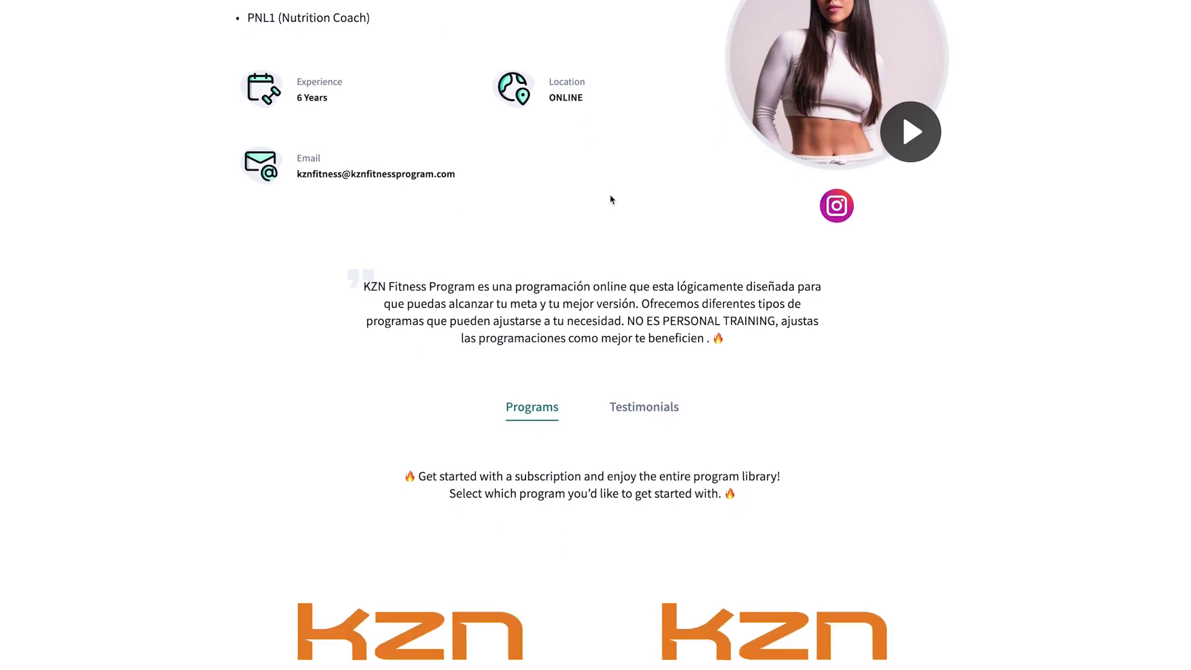
scroll(612, 196, "up", 4)
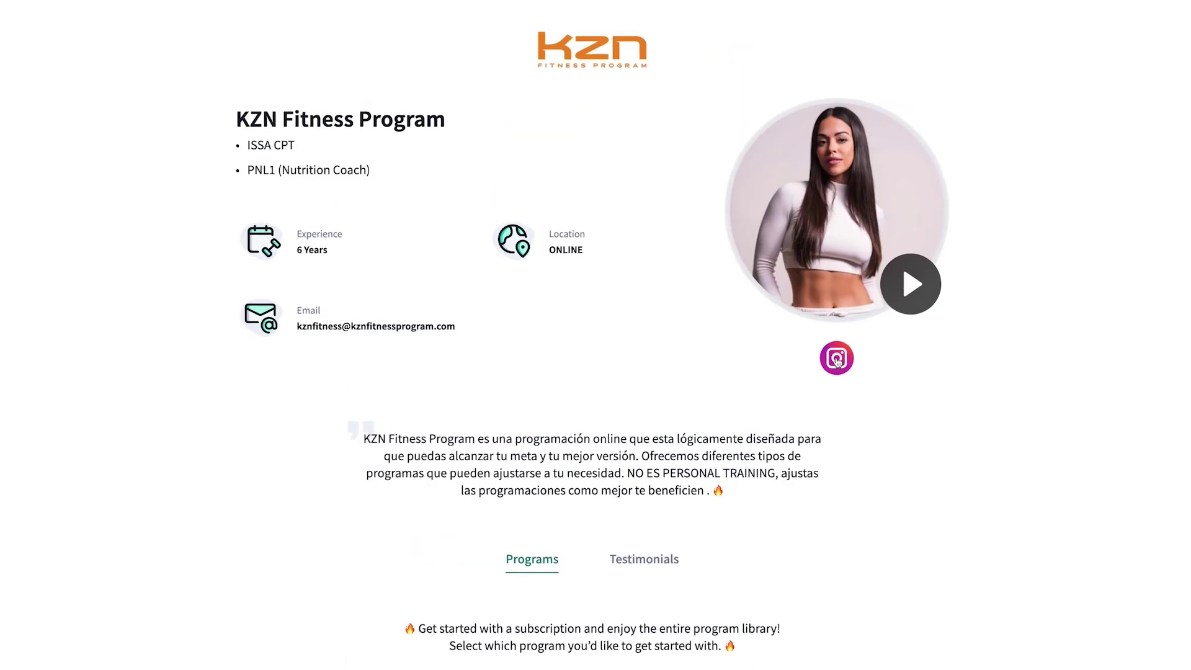
scroll(564, 282, "down", 1)
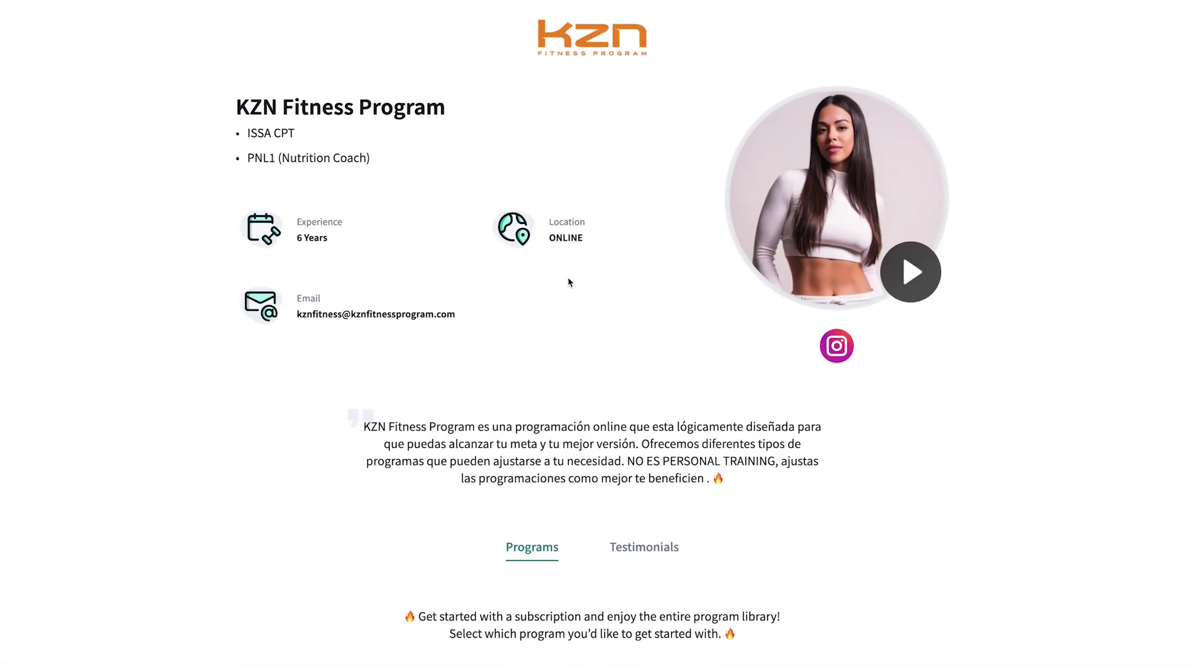
scroll(566, 283, "down", 10)
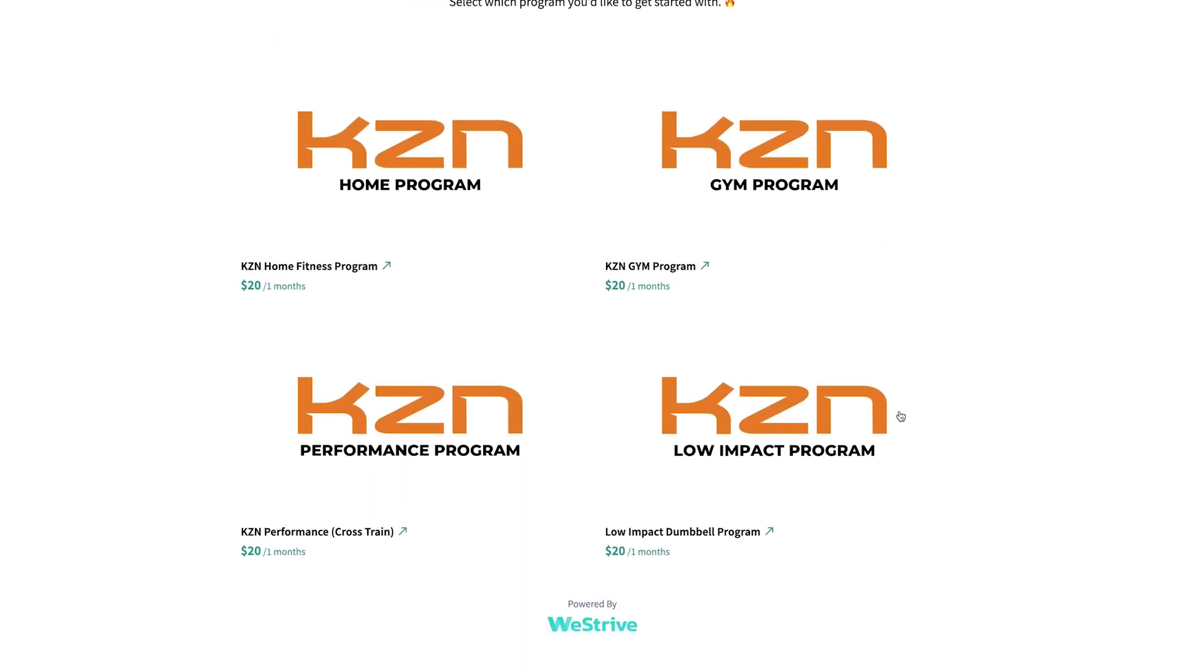
- View the KZN Home Fitness Program's purchase page, and return to the trainer website to look over its program list
left_click(324, 192)
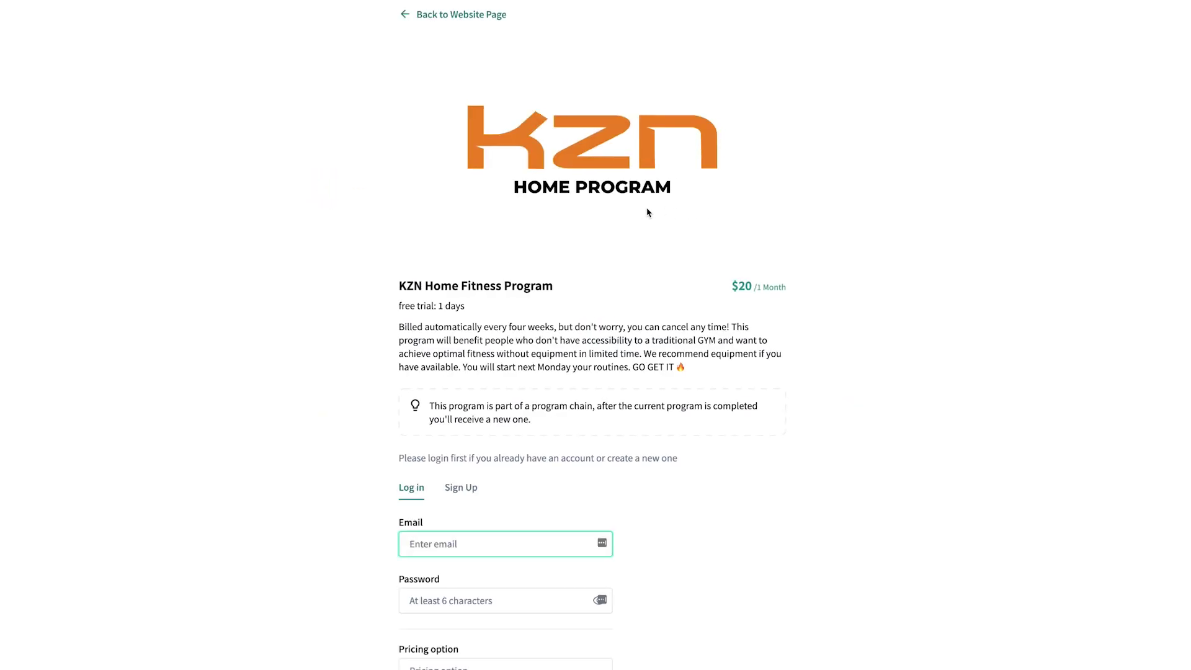
scroll(695, 227, "down", 1)
scroll(701, 231, "down", 2)
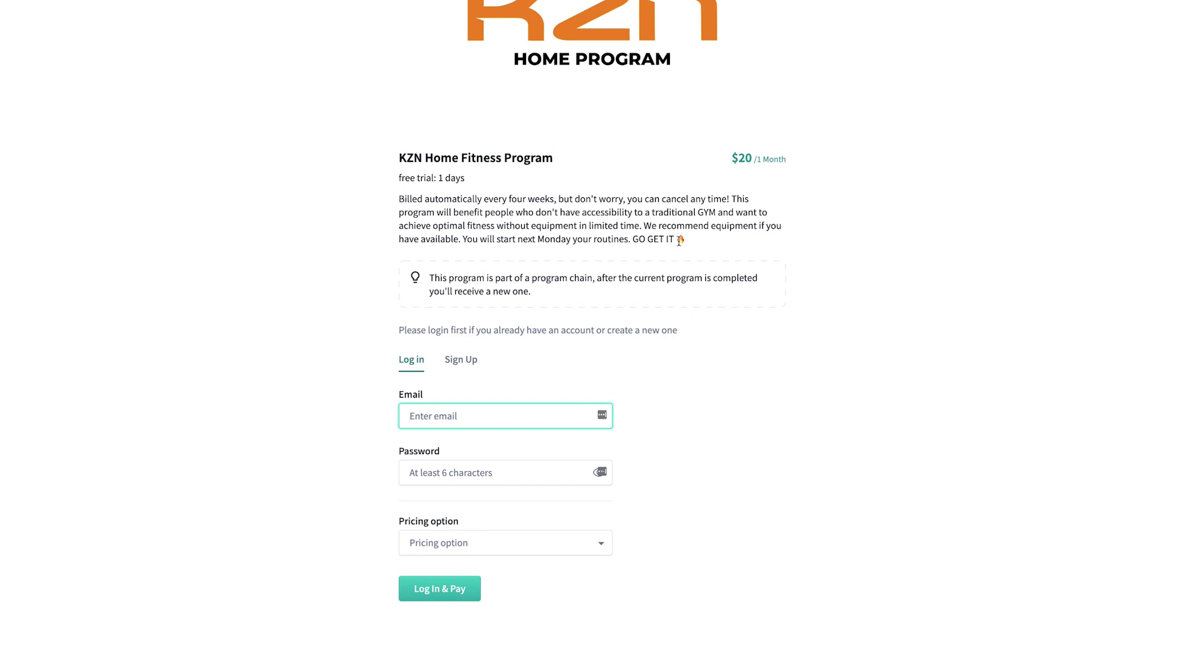
scroll(624, 279, "up", 3)
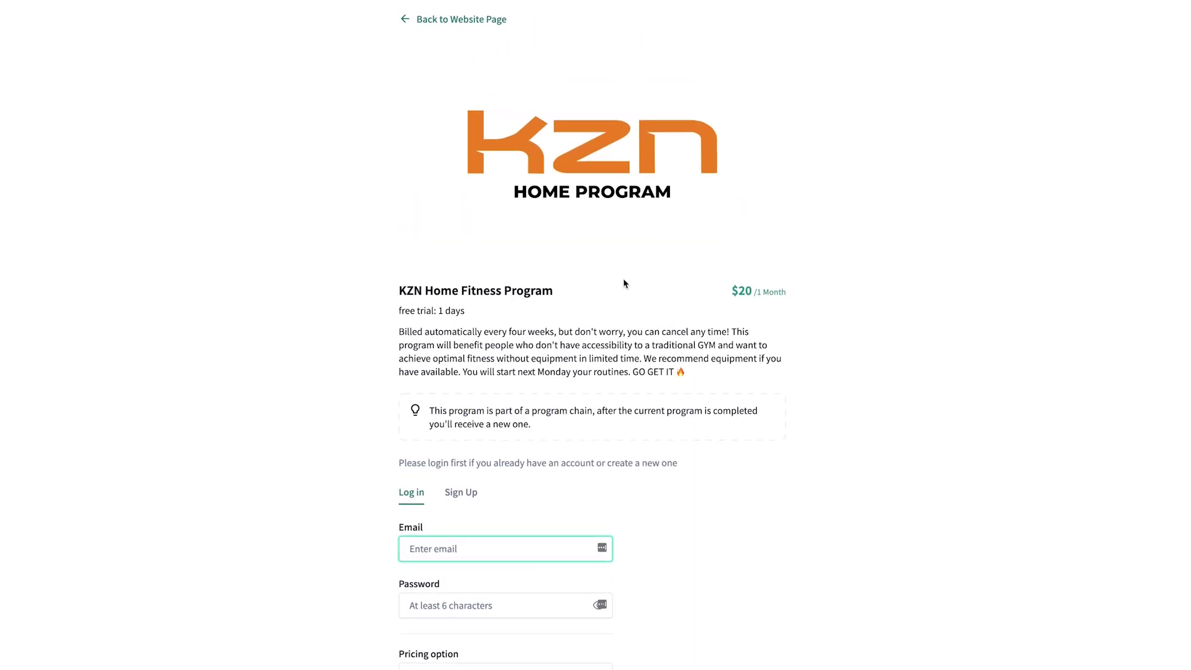
left_click(406, 13)
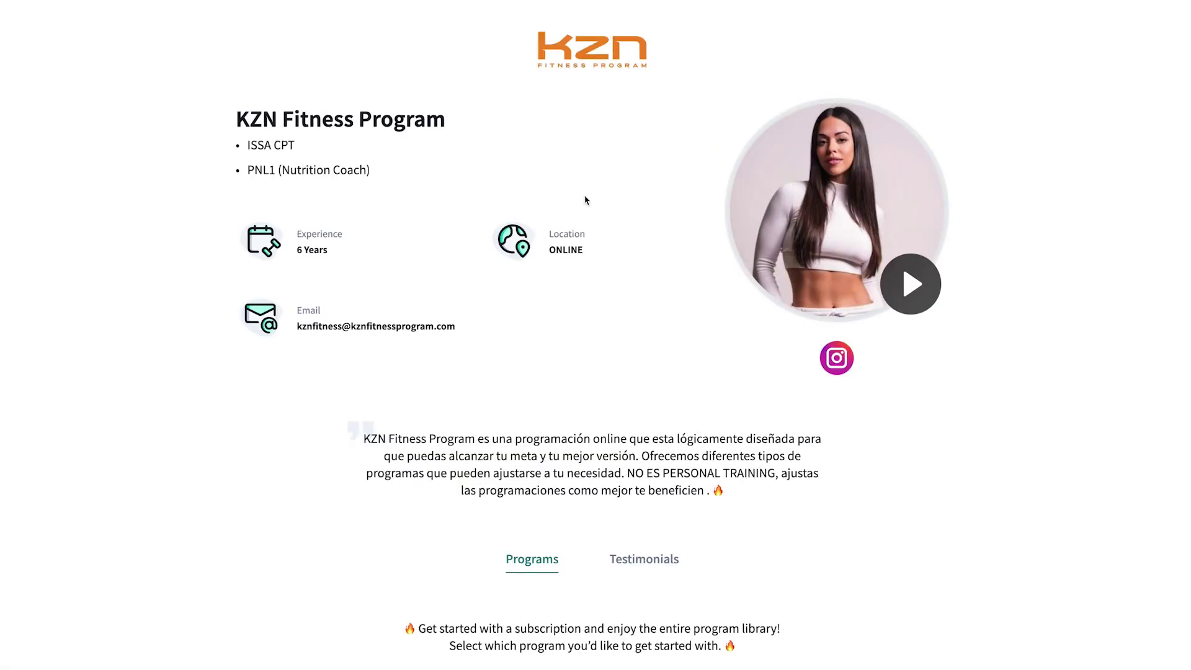
scroll(598, 195, "down", 10)
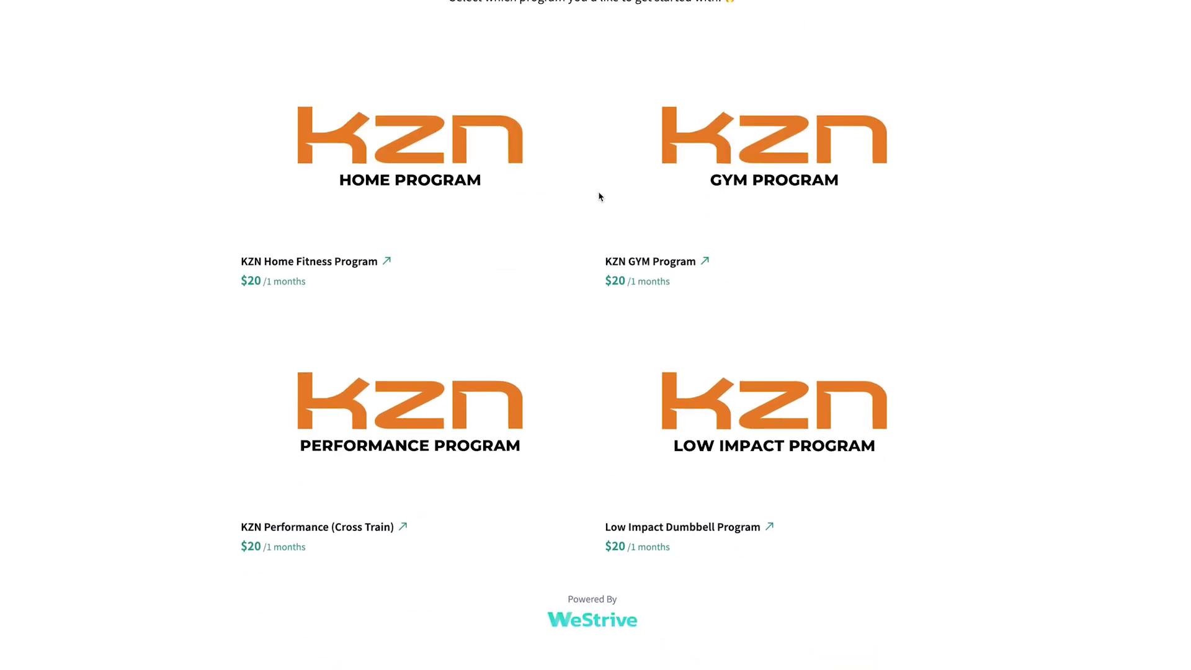
scroll(597, 195, "up", 10)
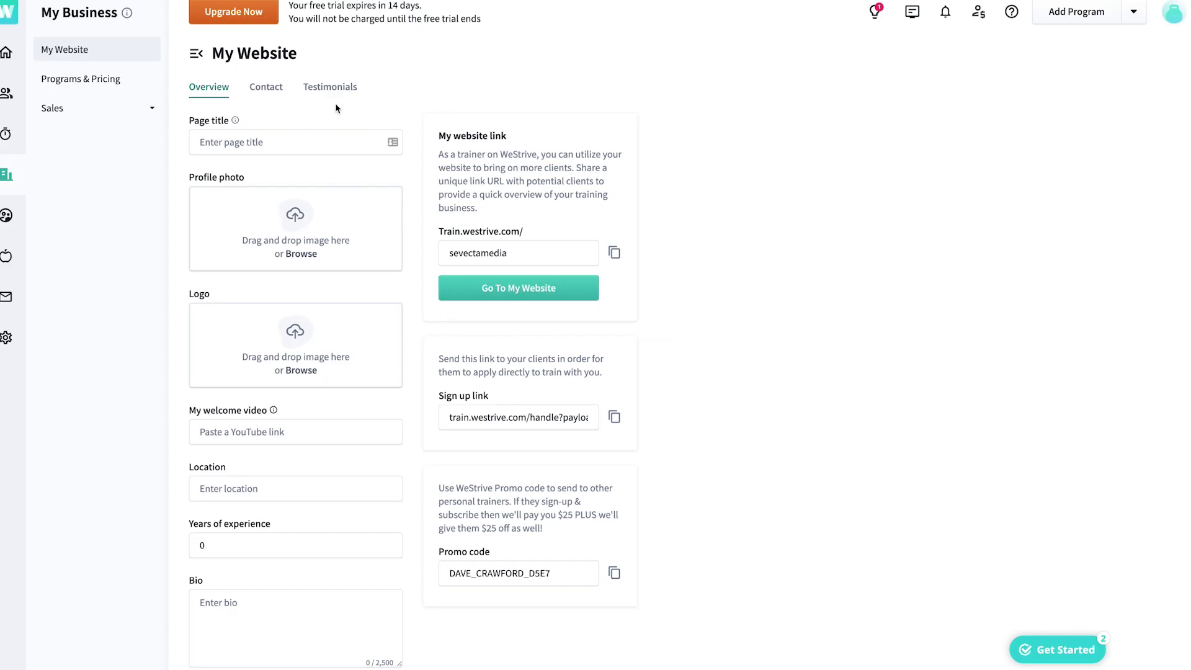
- Open Programs & Pricing in My Business, dismiss the Connect Stripe Account prompt and expand the Sales section
scroll(358, 167, "down", 2)
scroll(358, 167, "up", 2)
left_click(87, 79)
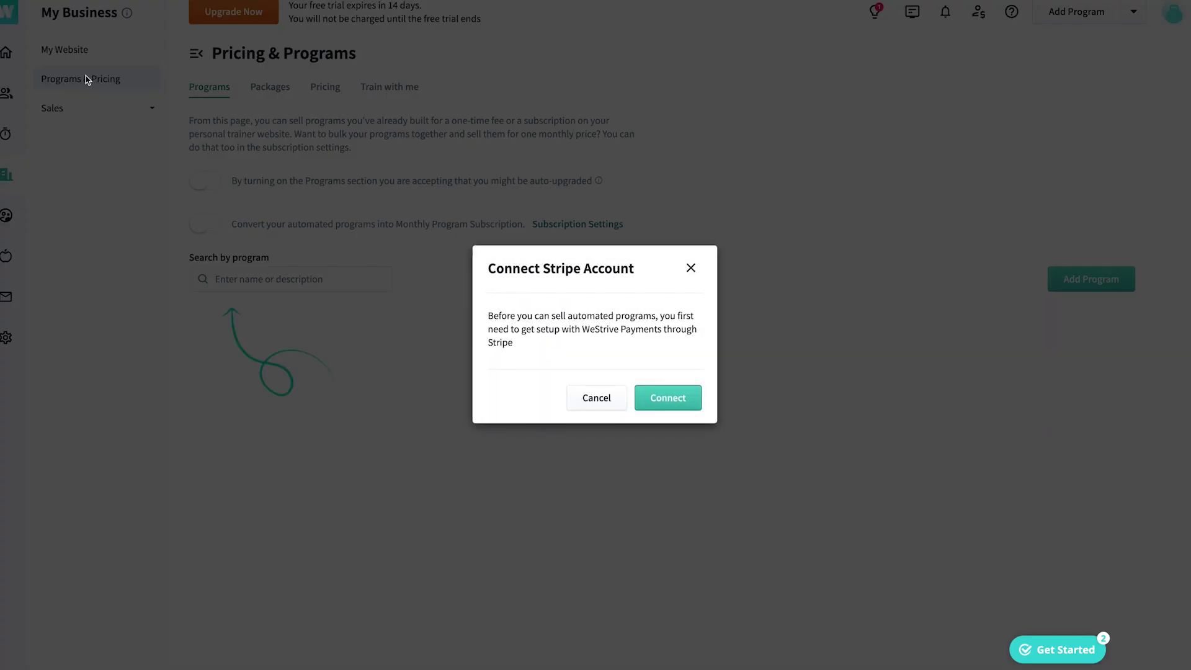
left_click(690, 271)
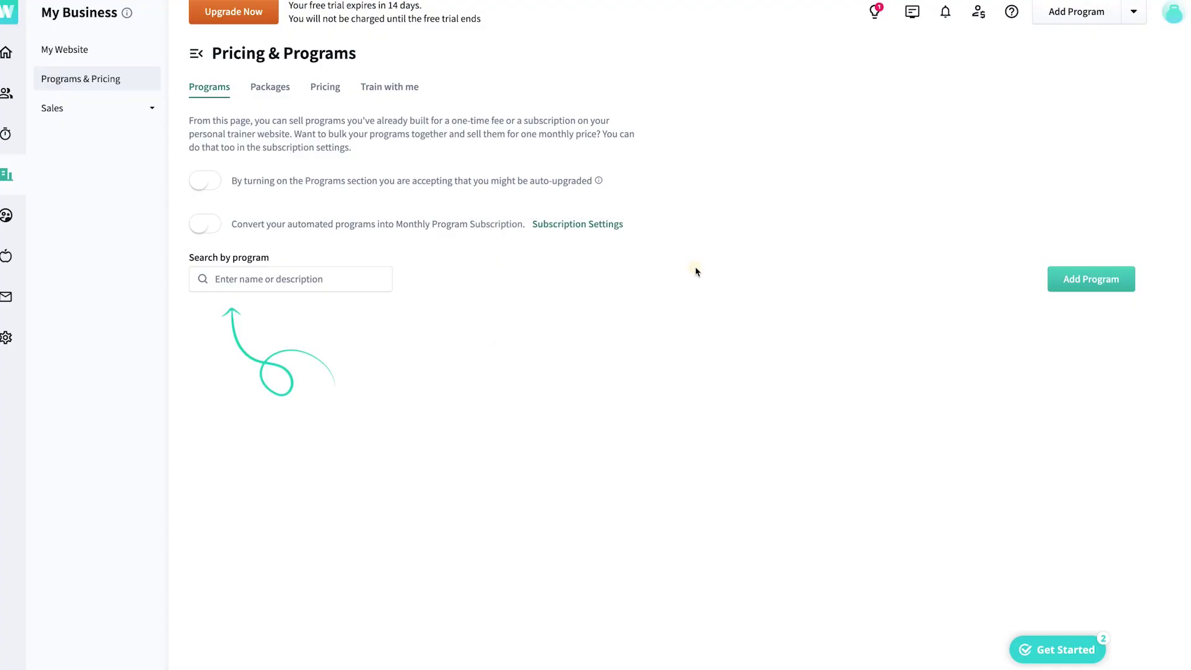
left_click(102, 109)
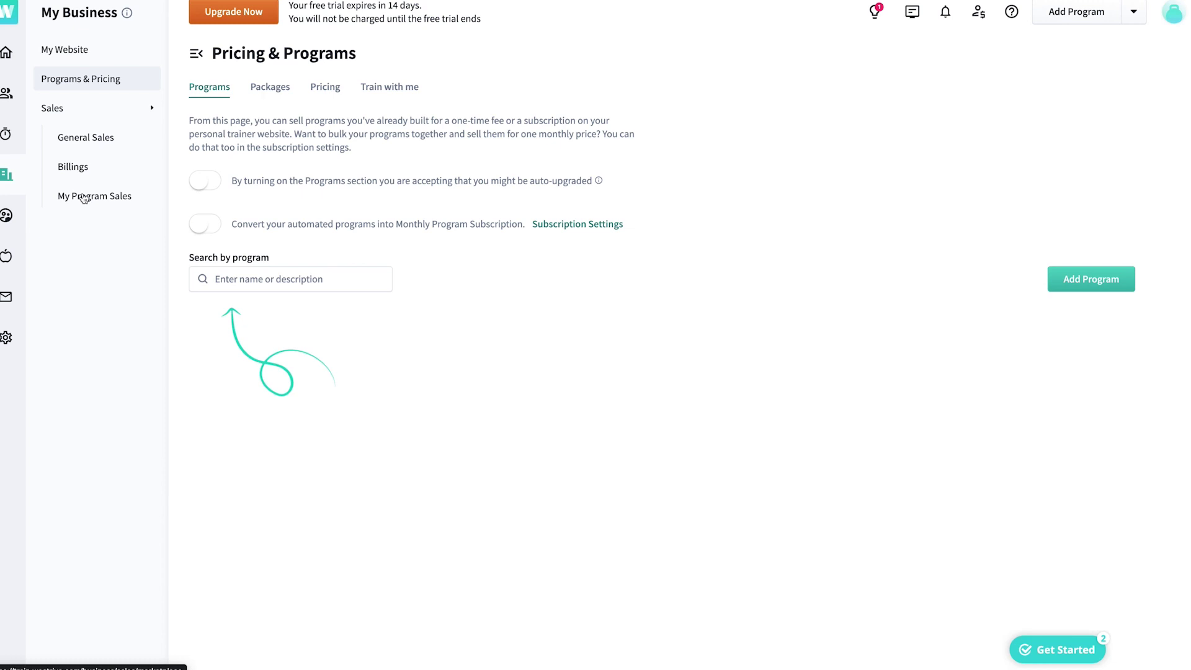
- View the Team page, and inspect the new nutrition plan form before closing it without adding a plan
left_click(7, 215)
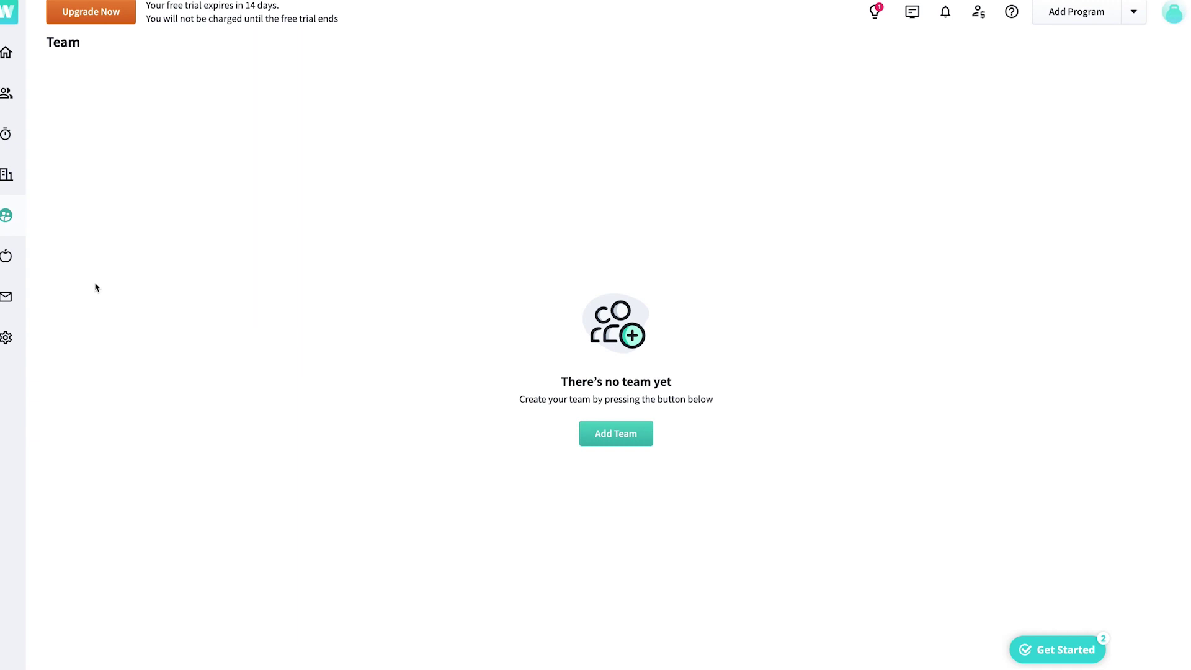
left_click(9, 257)
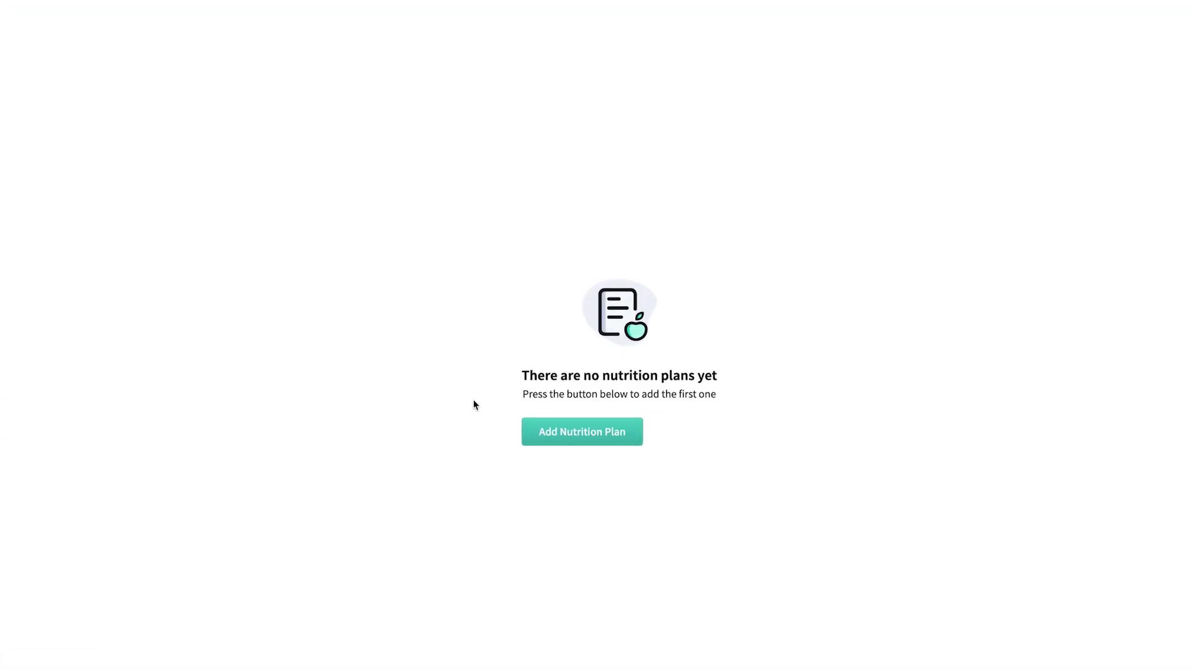
left_click(558, 424)
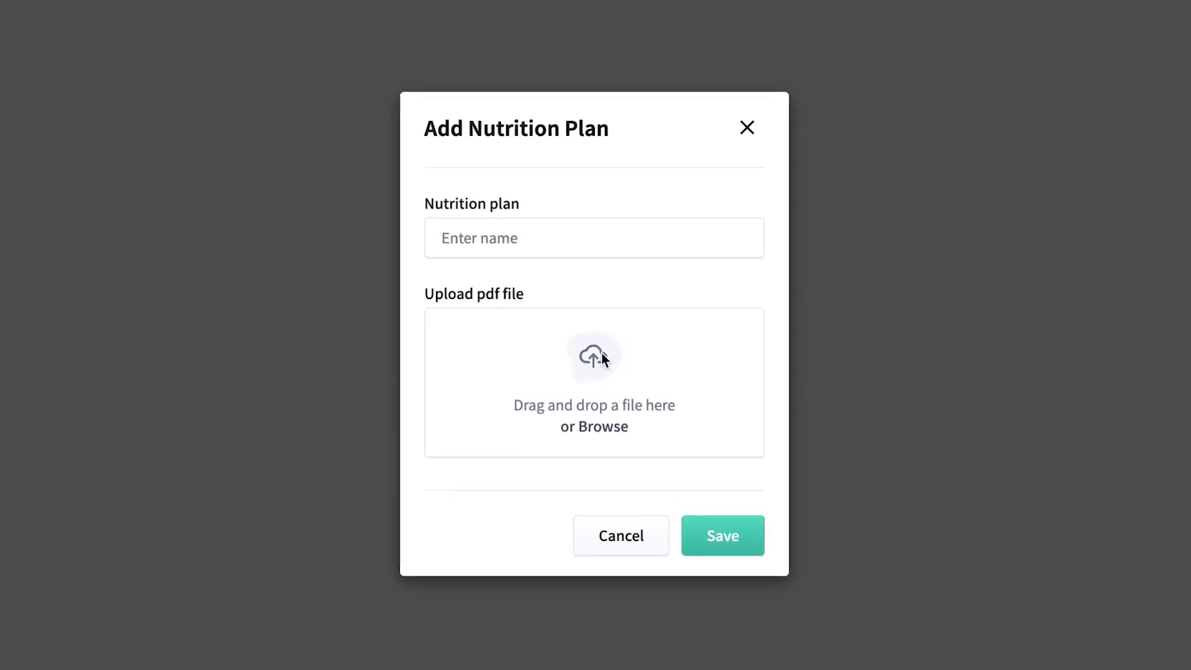
left_click(476, 232)
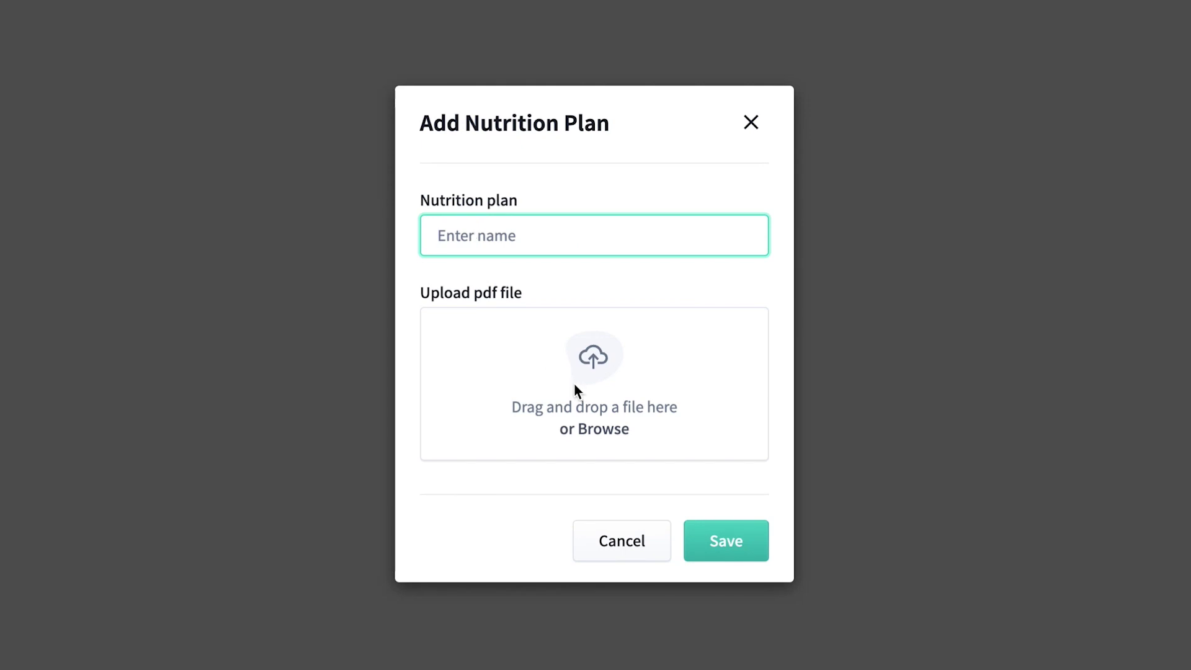
left_click(751, 123)
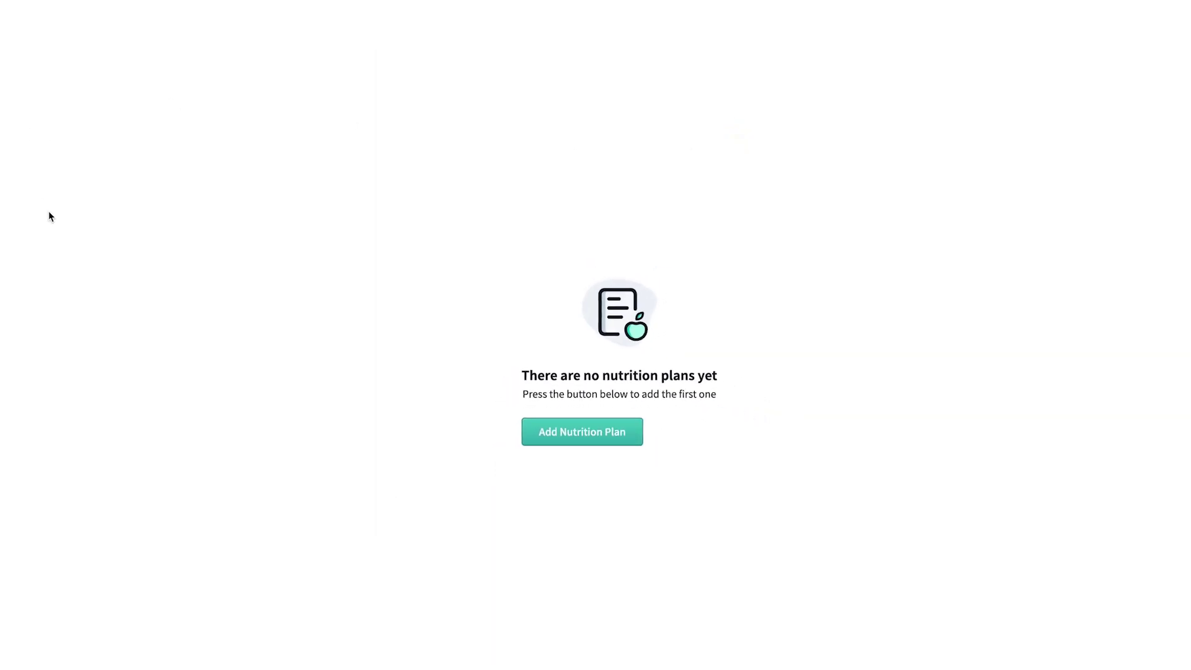
- View the Chats page and the General settings, and return to the home dashboard
left_click(19, 299)
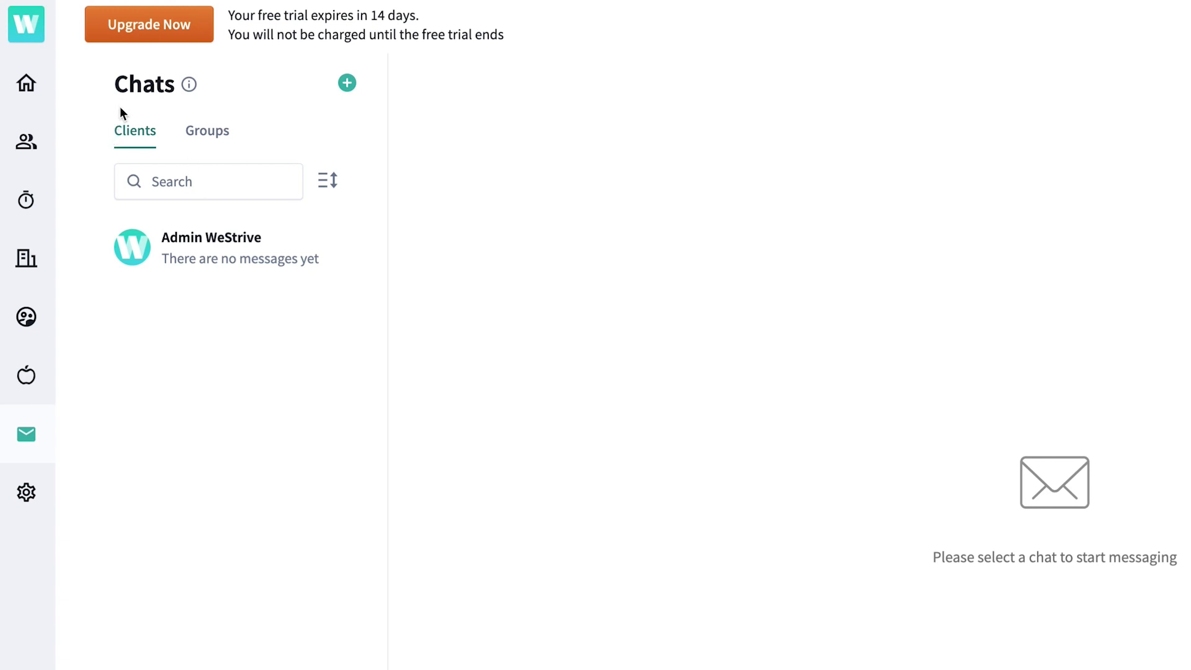
left_click(23, 501)
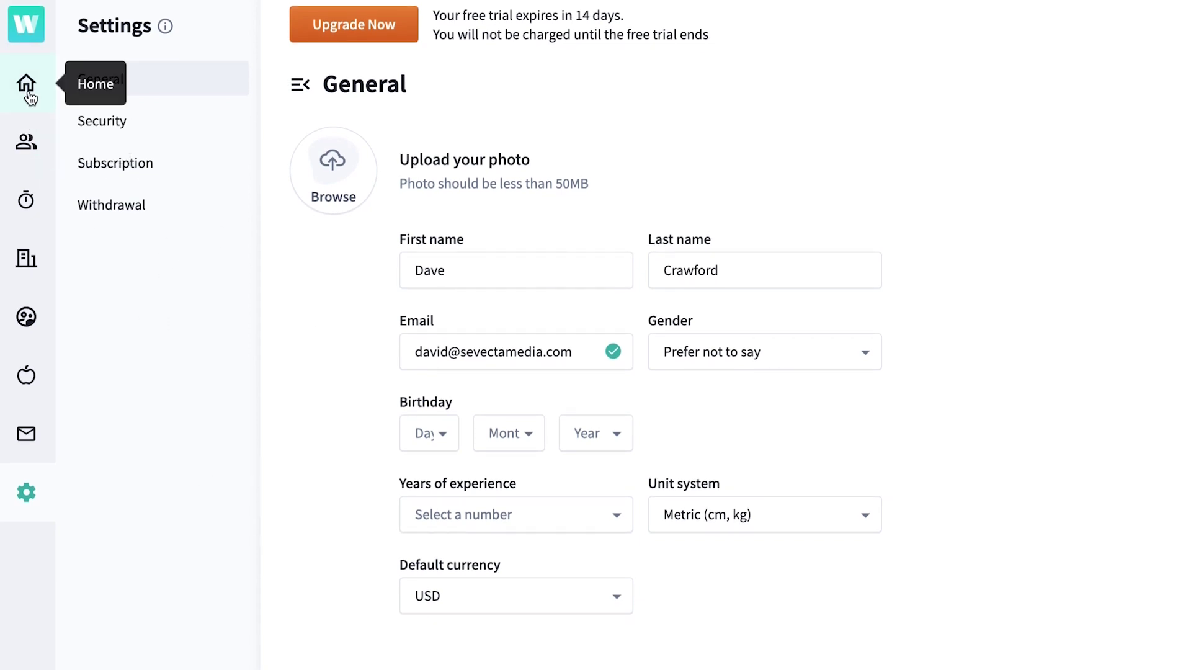
left_click(27, 87)
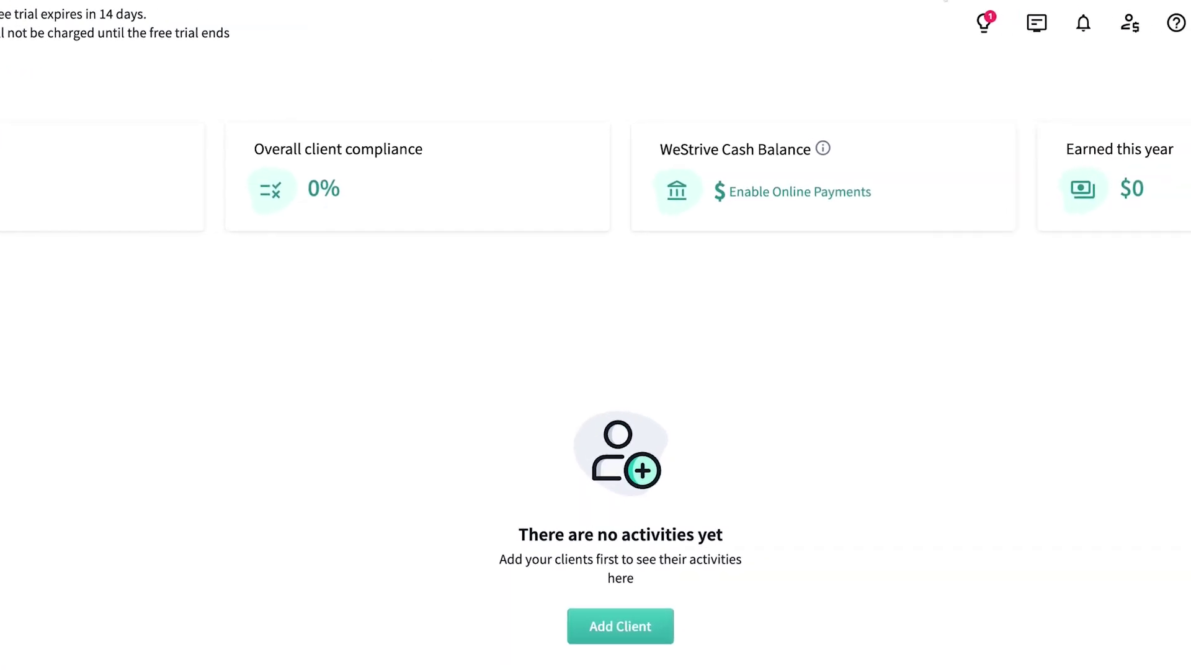
- Open the product updates and read through the New Features announcements down to the Brand new PDF update post
left_click(612, 38)
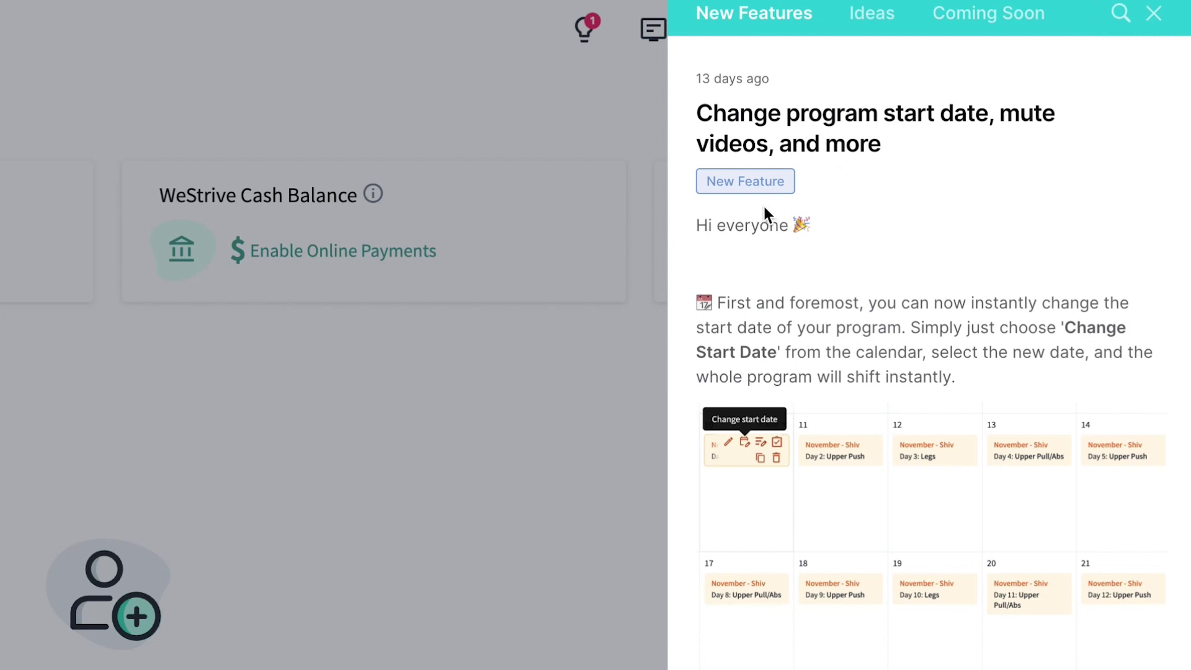
scroll(818, 288, "down", 7)
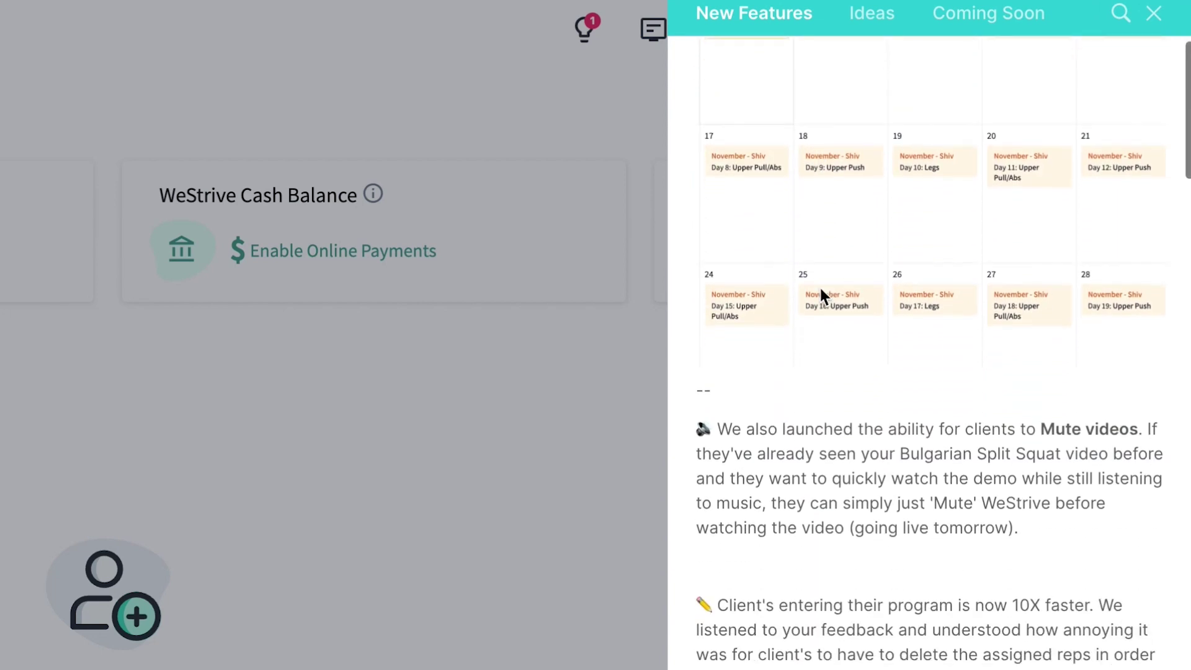
scroll(820, 291, "down", 6)
scroll(929, 352, "down", 16)
scroll(929, 352, "down", 9)
scroll(875, 665, "down", 13)
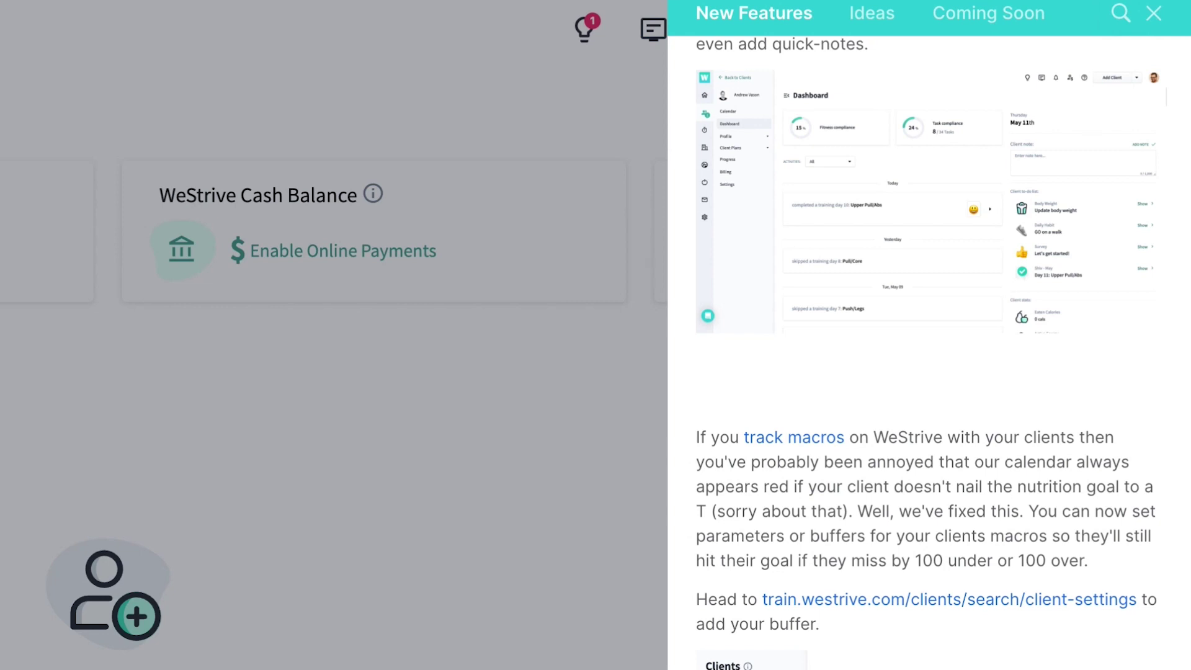
scroll(909, 645, "down", 11)
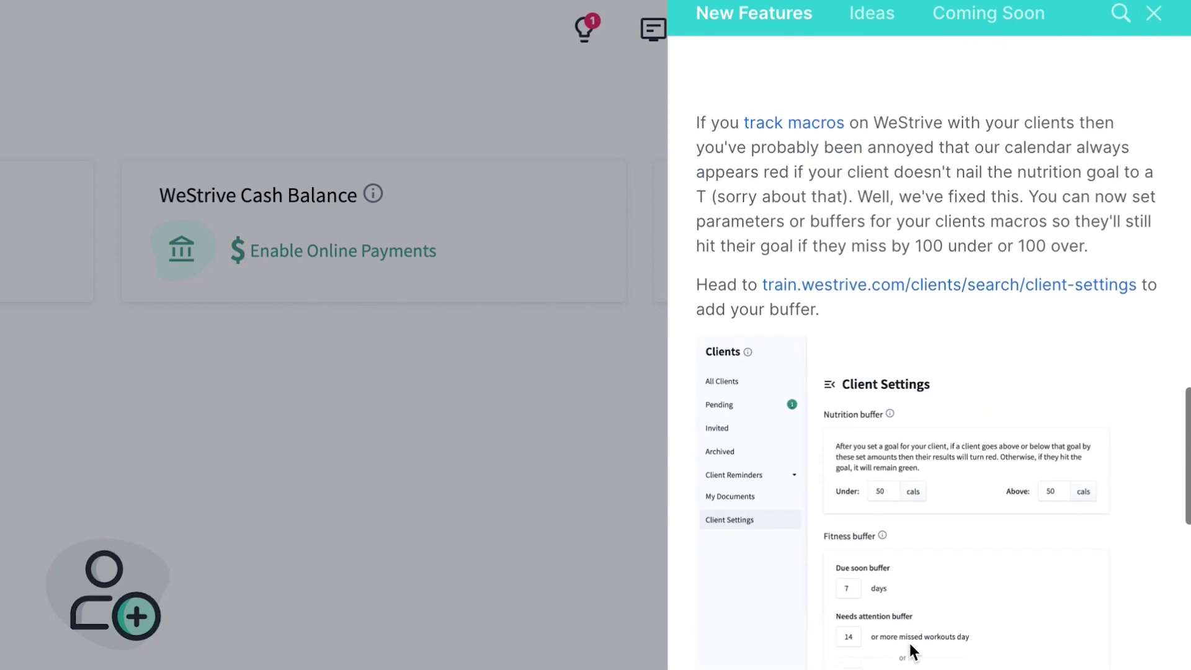
scroll(909, 645, "down", 2)
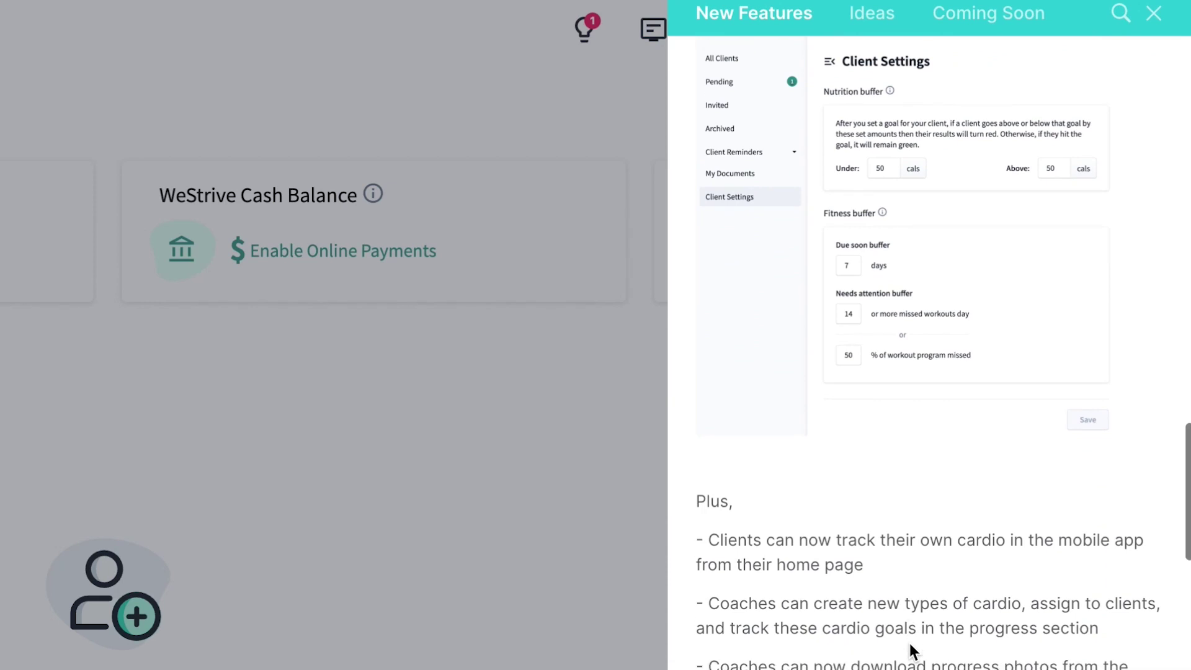
scroll(909, 645, "down", 2)
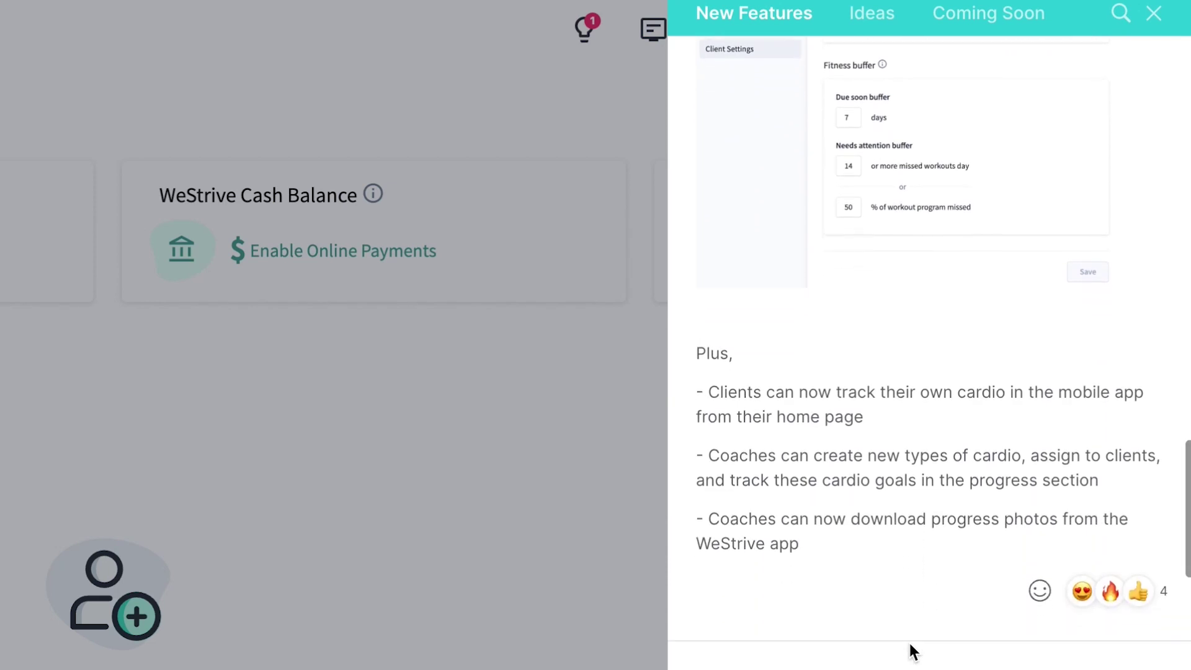
scroll(909, 645, "down", 3)
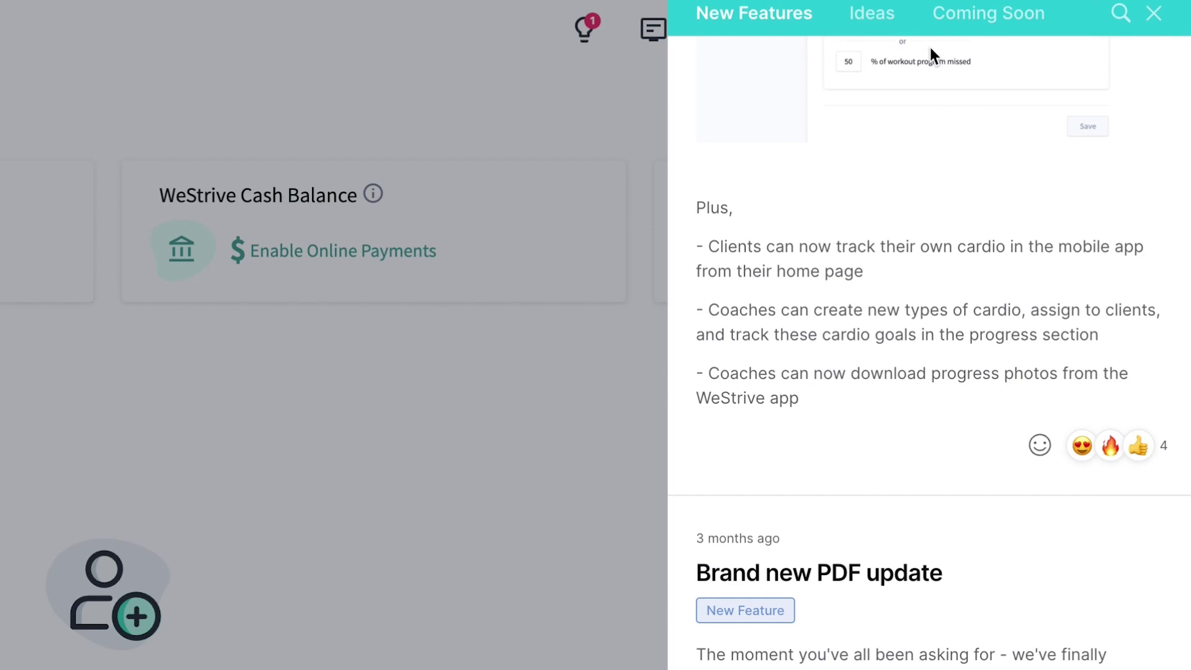
- Look through the Ideas list and the Coming Soon roadmap, and close the product updates
left_click(856, 28)
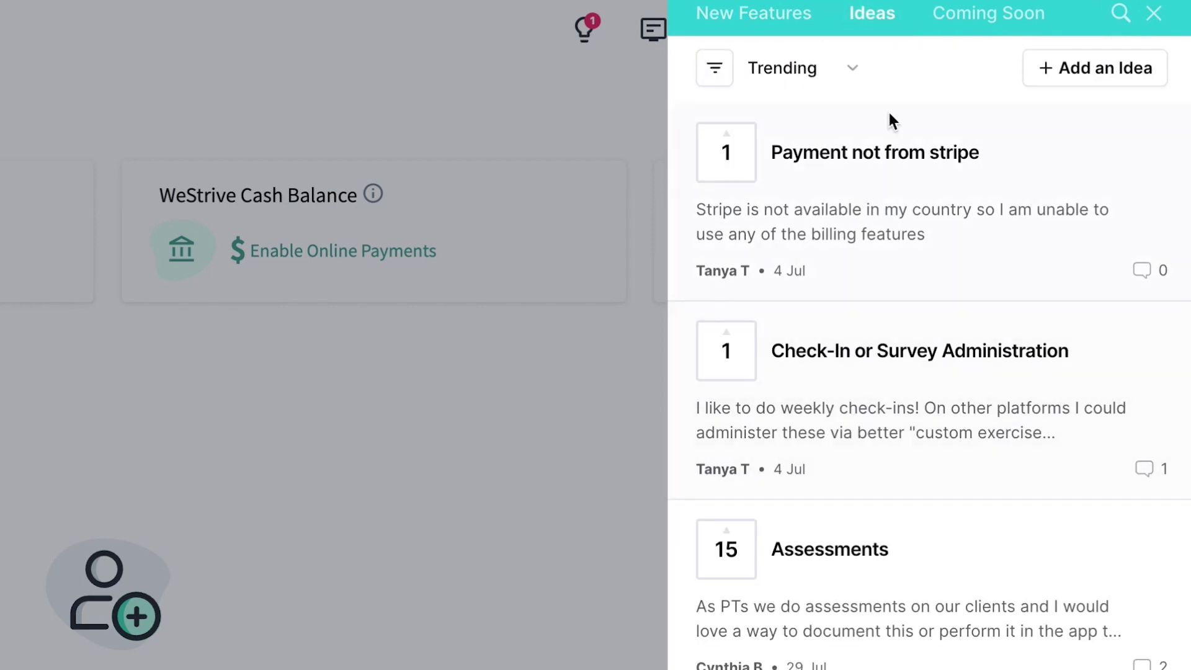
left_click(943, 21)
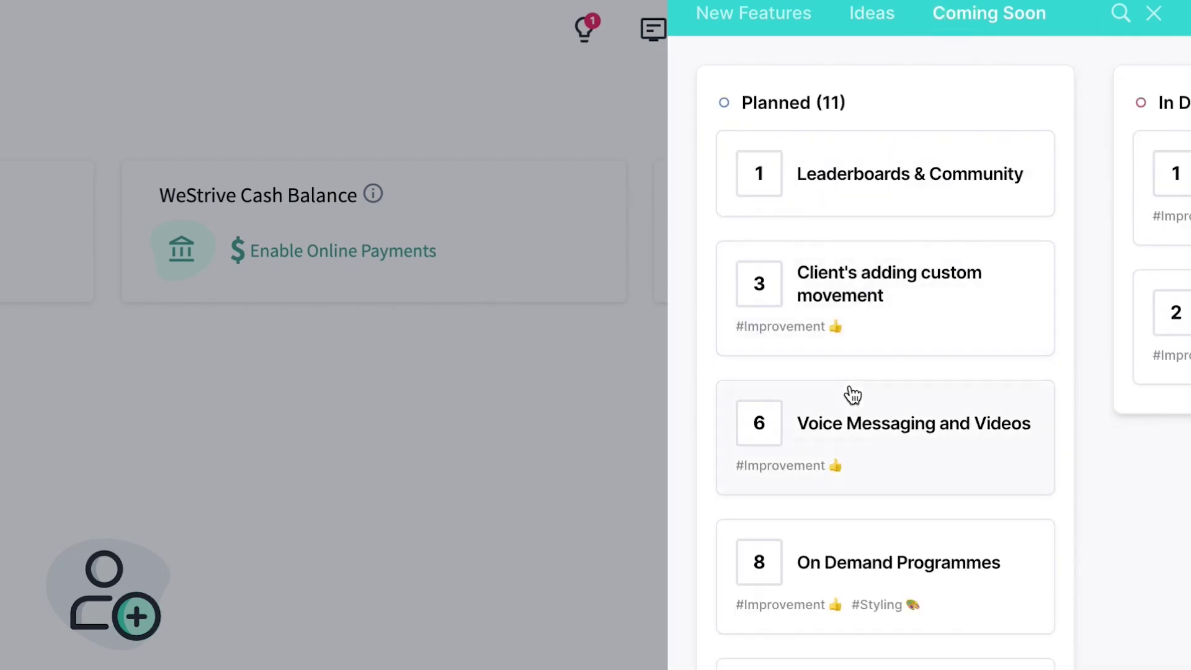
scroll(866, 262, "right", 2)
scroll(865, 262, "left", 2)
left_click(1155, 15)
- View the My website link summary from the dashboard, and open and close the notifications
left_click(653, 39)
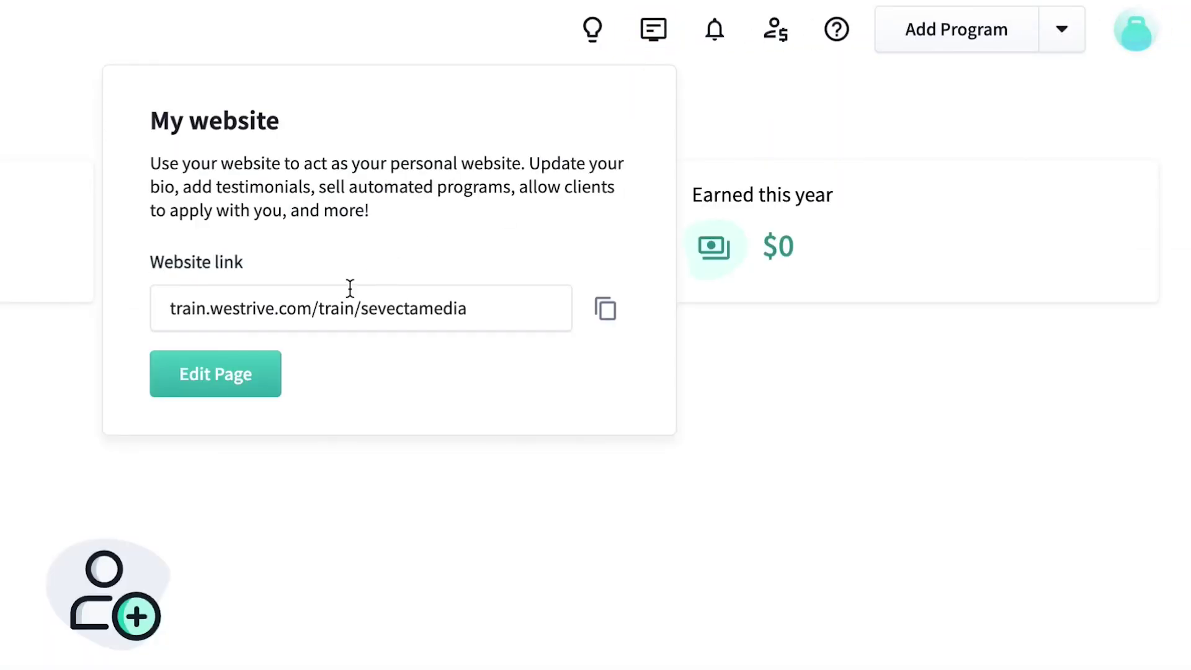
left_click(719, 32)
left_click(725, 37)
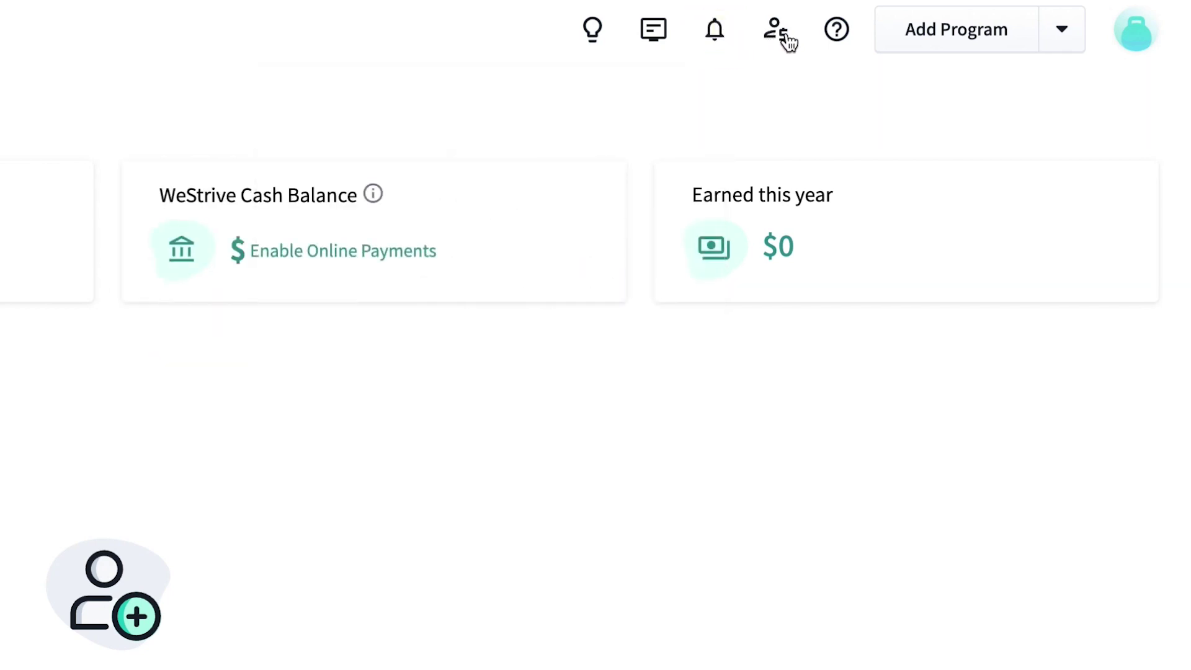